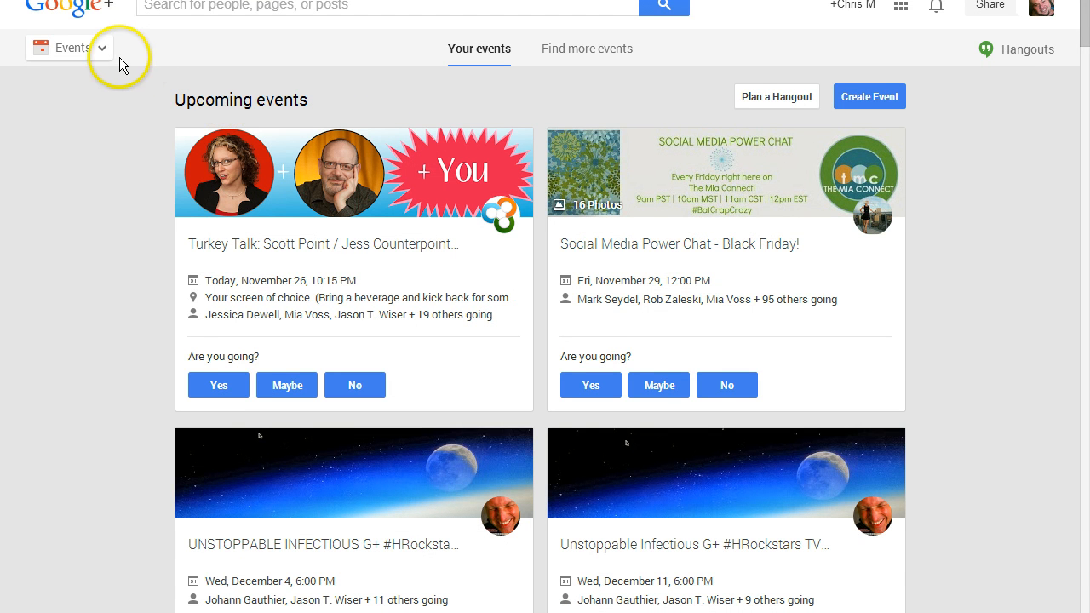
Open the Events section and start creating a new event.
{"action": "left_click", "coordinate": [101, 49]}
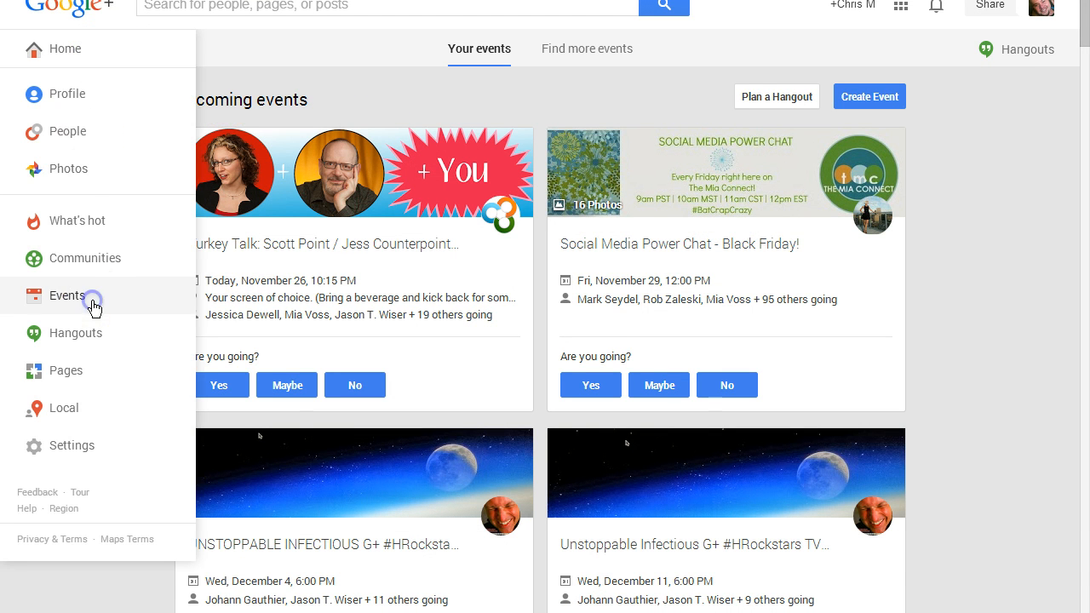
{"action": "left_click", "coordinate": [95, 298]}
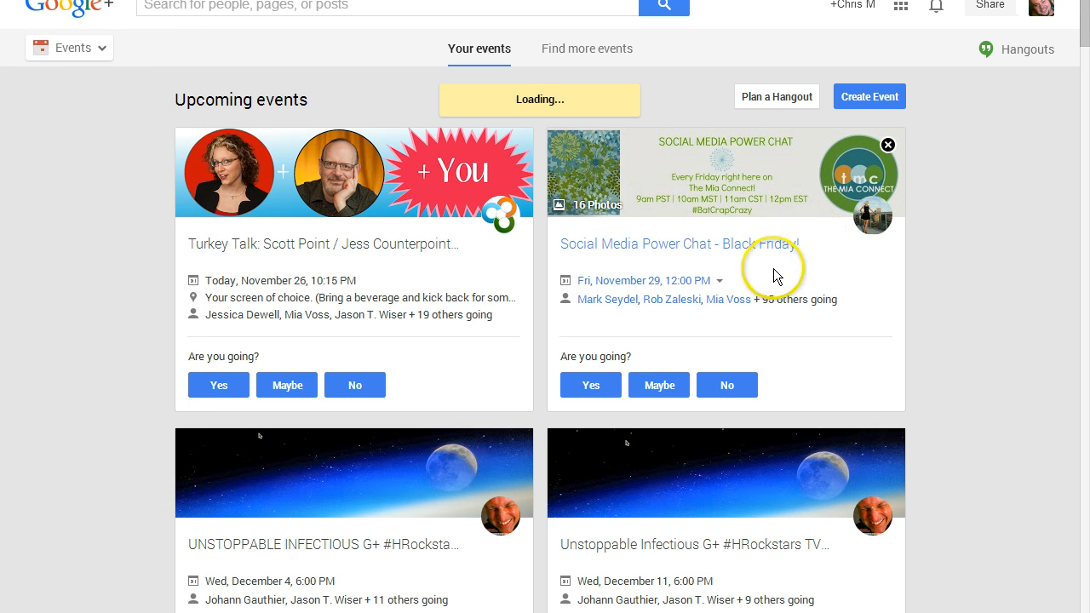
{"action": "left_click", "coordinate": [873, 99]}
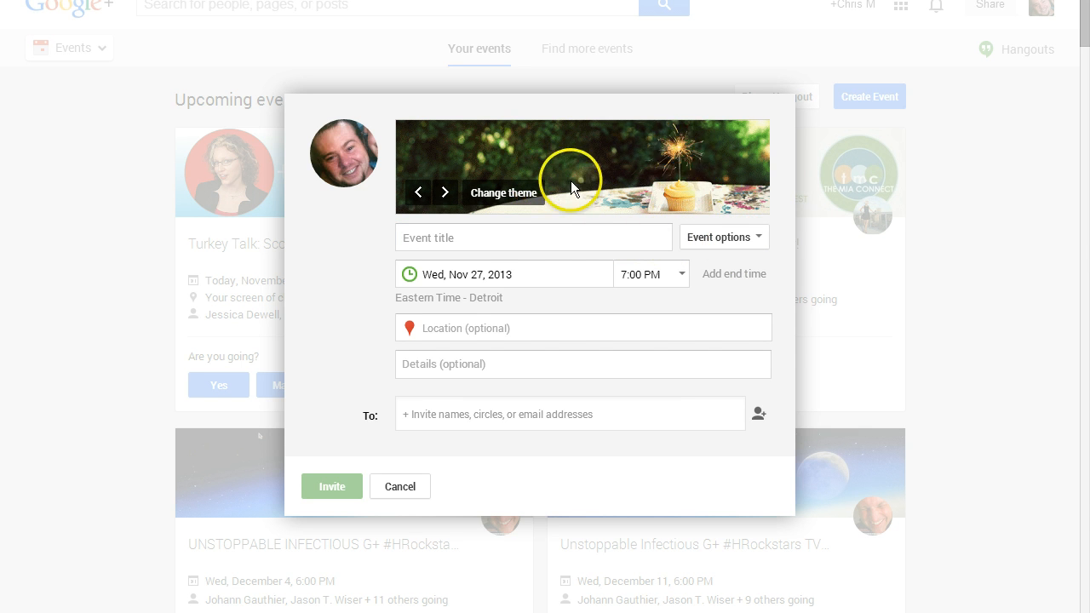
{"action": "left_click", "coordinate": [594, 244]}
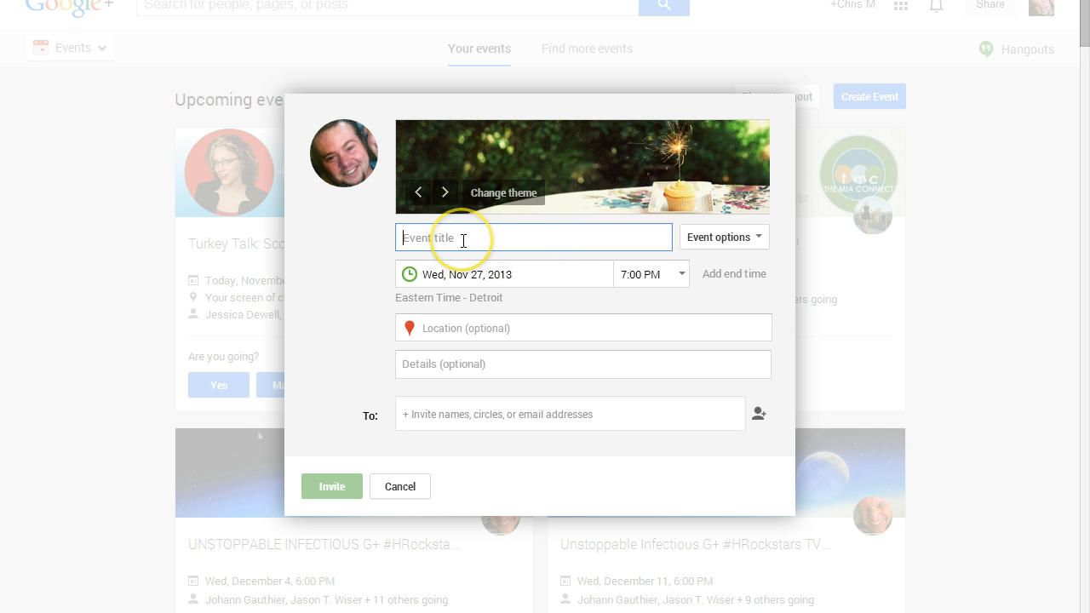
Invite Public as the event's audience.
{"action": "left_click", "coordinate": [449, 417]}
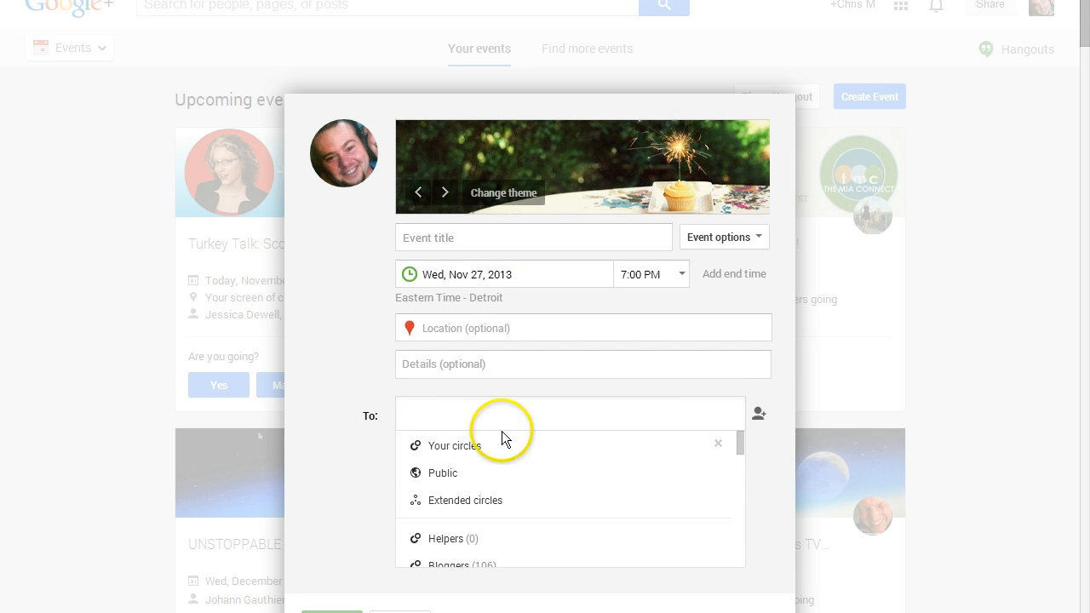
{"action": "left_click", "coordinate": [468, 475]}
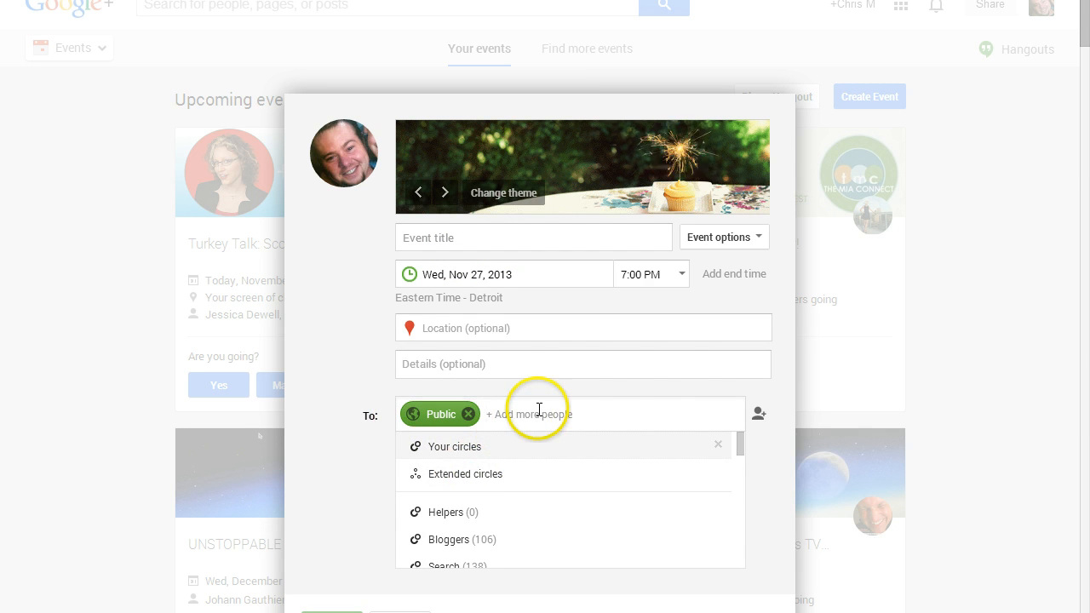
{"action": "left_click", "coordinate": [762, 449]}
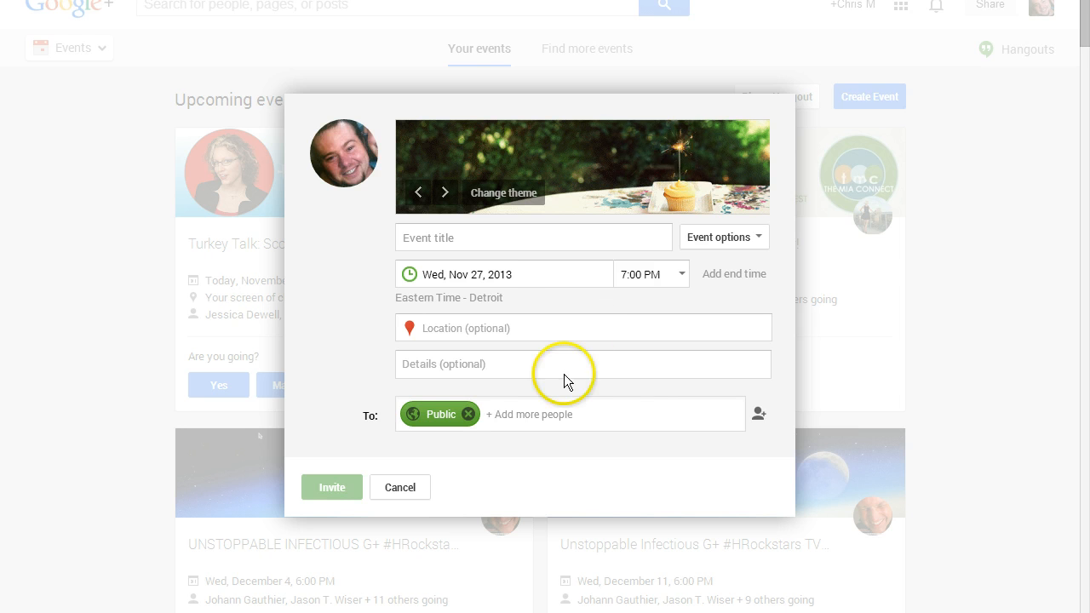
Title the event Test and send out the invitation to create it.
{"action": "left_click", "coordinate": [522, 238]}
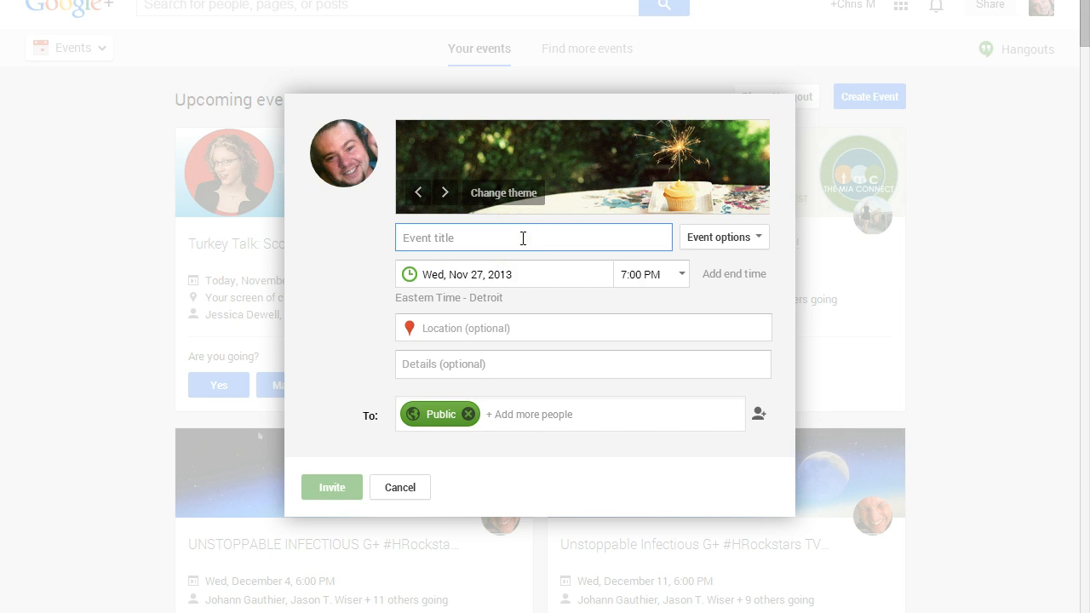
{"action": "type", "text": "Test"}
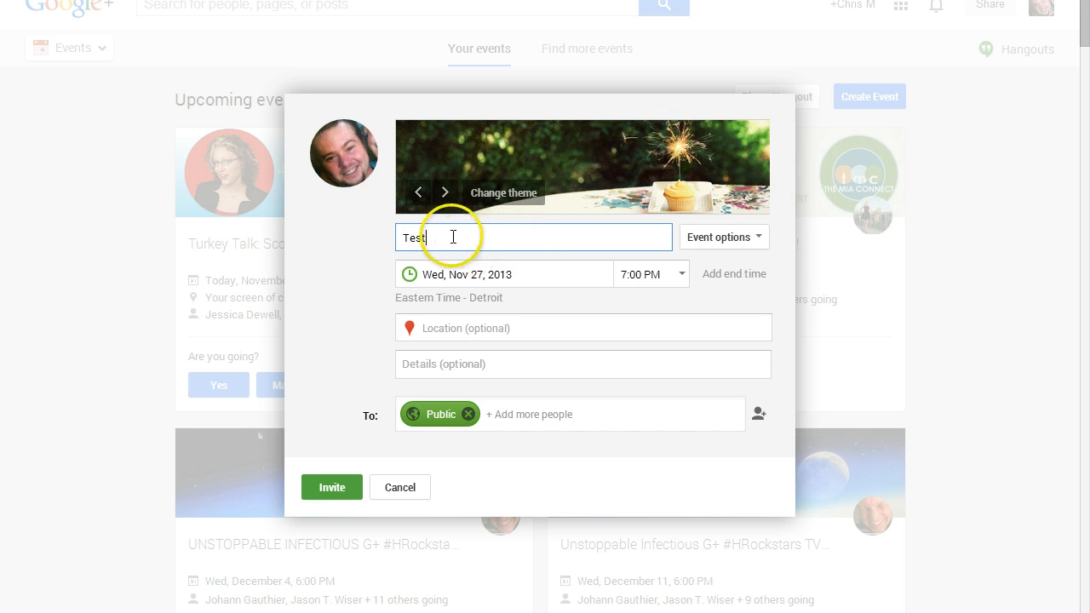
{"action": "left_click_drag", "start_coordinate": [450, 234], "coordinate": [385, 237]}
{"action": "left_click", "coordinate": [431, 236]}
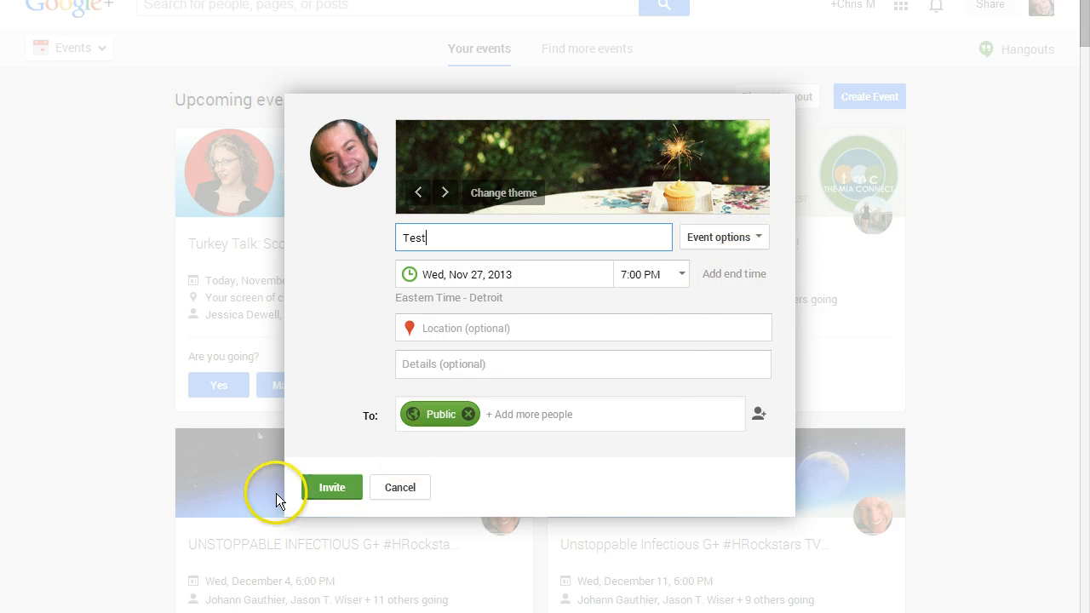
{"action": "left_click", "coordinate": [325, 483]}
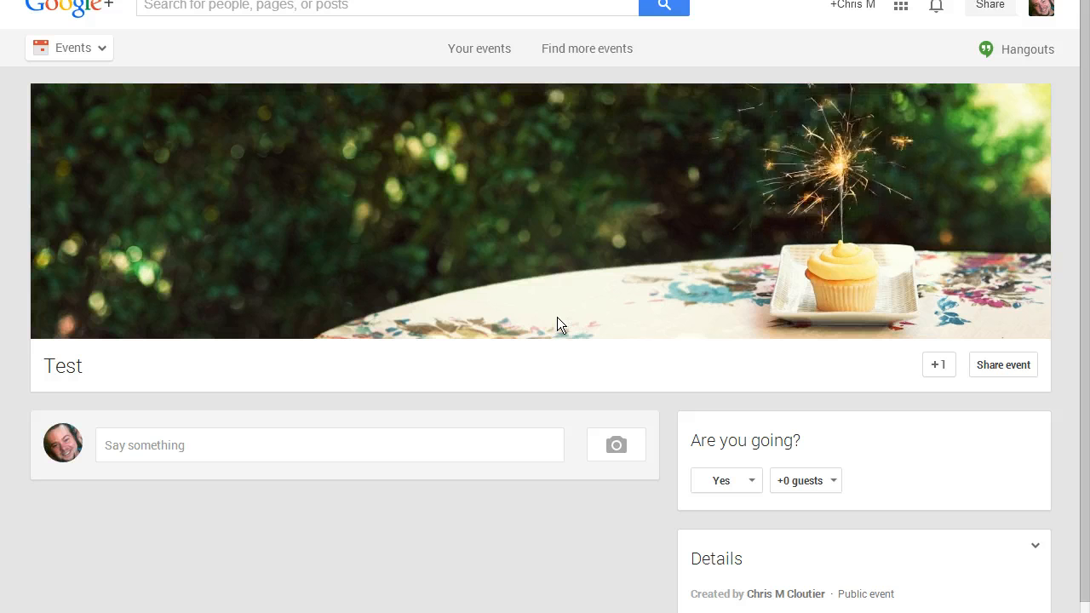
Switch from the event page to the Hangouts section.
{"action": "left_click", "coordinate": [621, 302]}
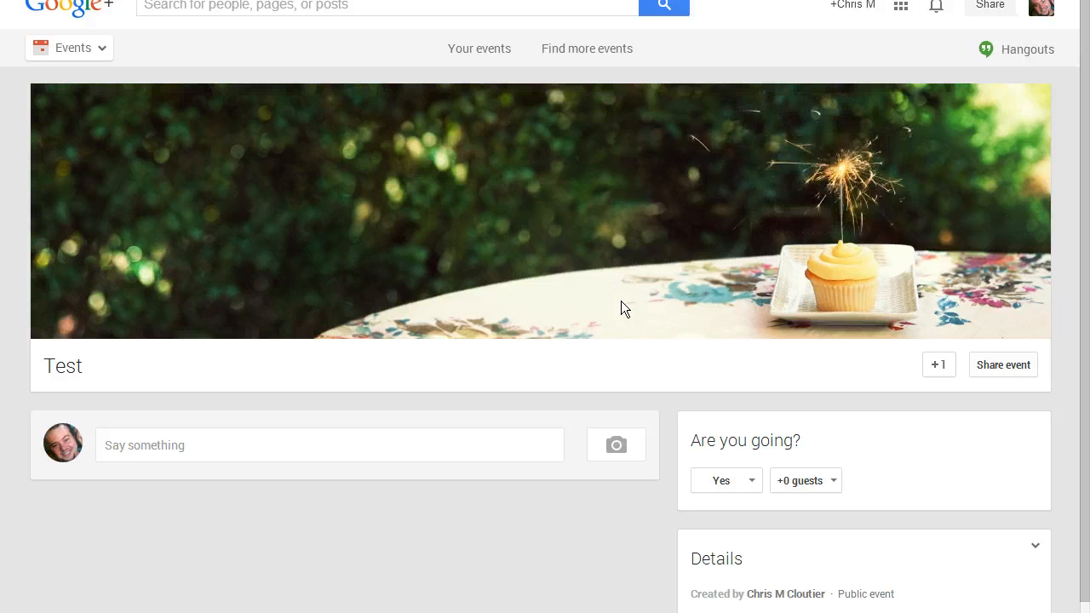
{"action": "left_click", "coordinate": [623, 298]}
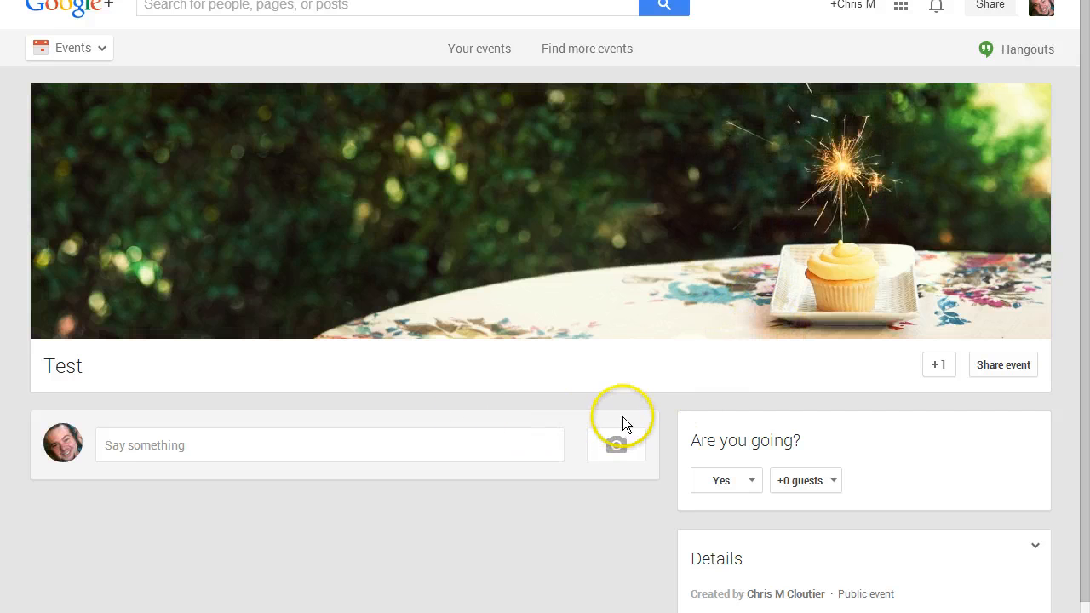
{"action": "mouse_move", "coordinate": [90, 55]}
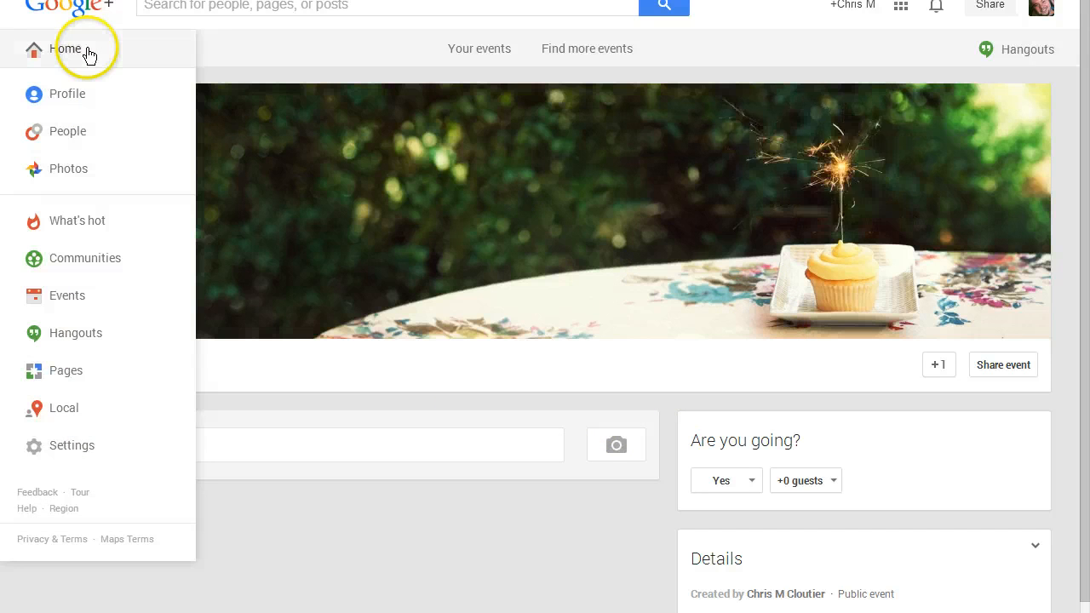
{"action": "left_click", "coordinate": [97, 342]}
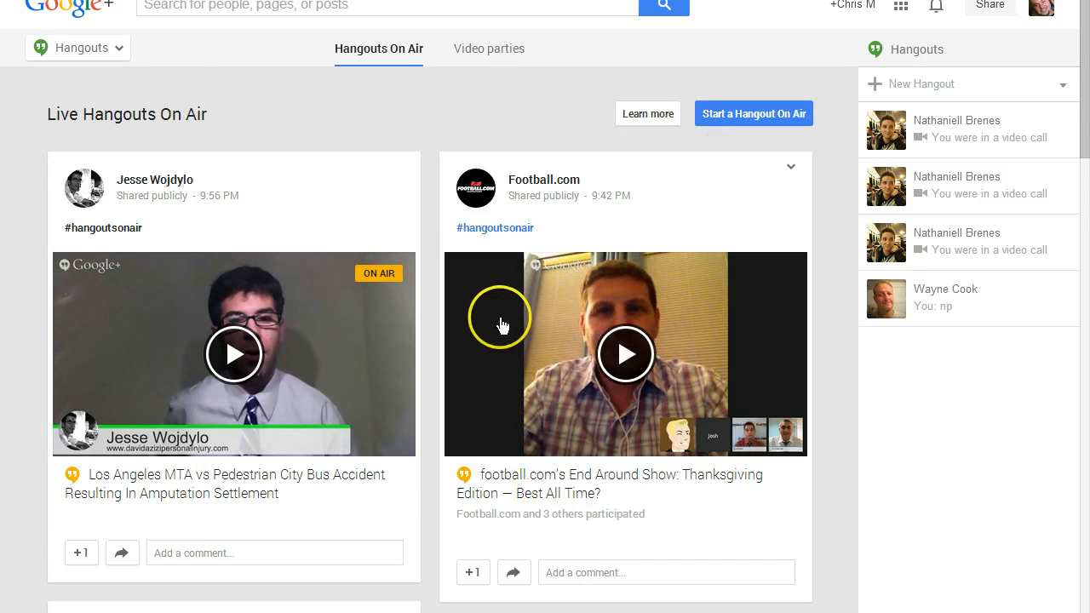
Start setting up a new Hangout On Air.
{"action": "scroll", "coordinate": [502, 324], "scroll_direction": "down", "scroll_amount": 2}
{"action": "scroll", "coordinate": [511, 333], "scroll_direction": "up", "scroll_amount": 2}
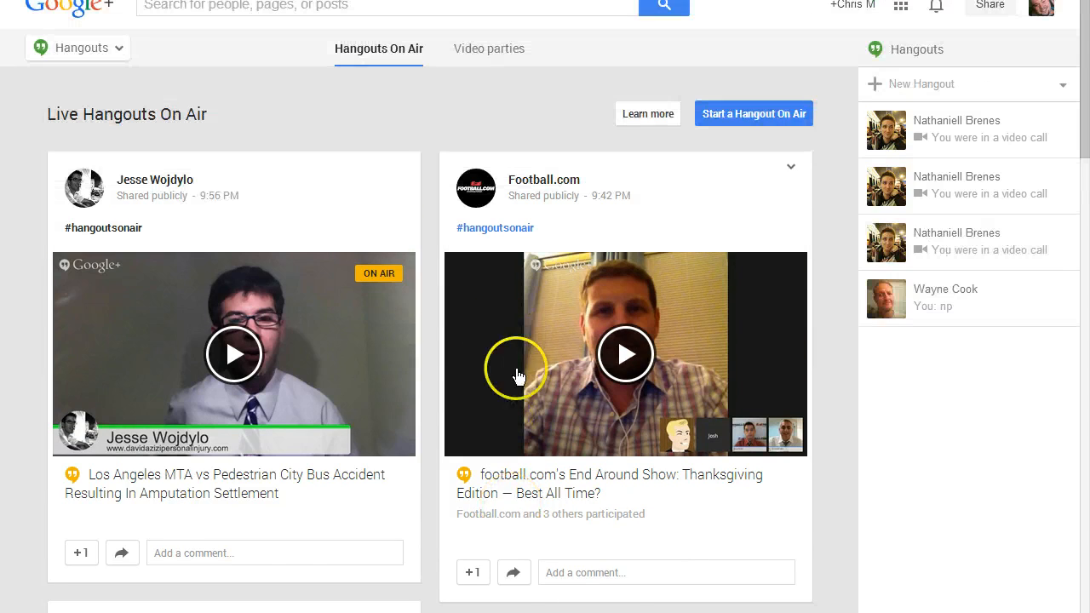
{"action": "left_click", "coordinate": [774, 113]}
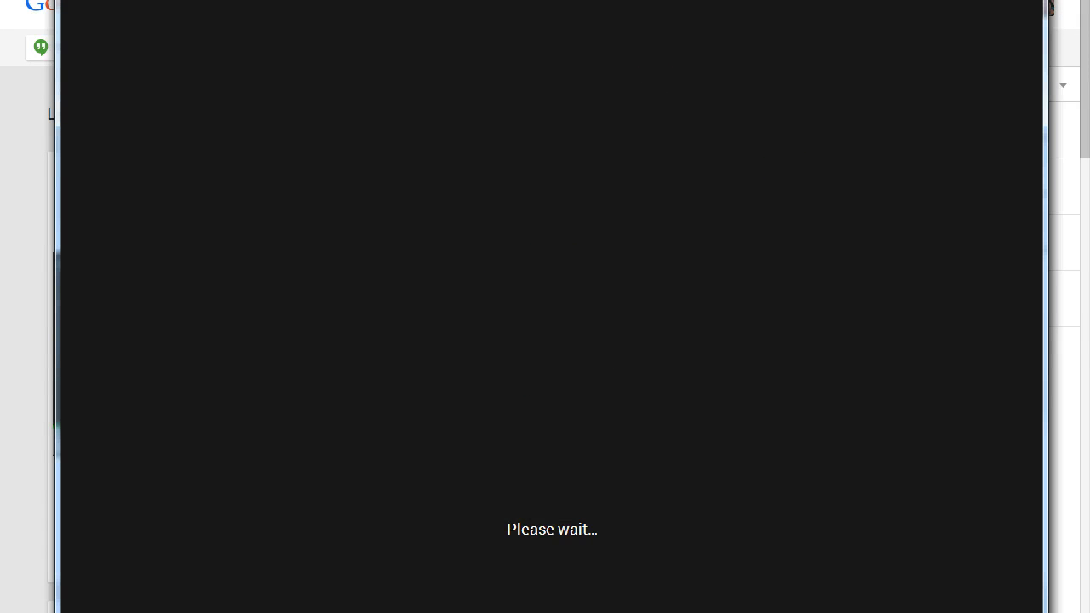
{"action": "left_click_drag", "start_coordinate": [875, 0], "coordinate": [871, 0]}
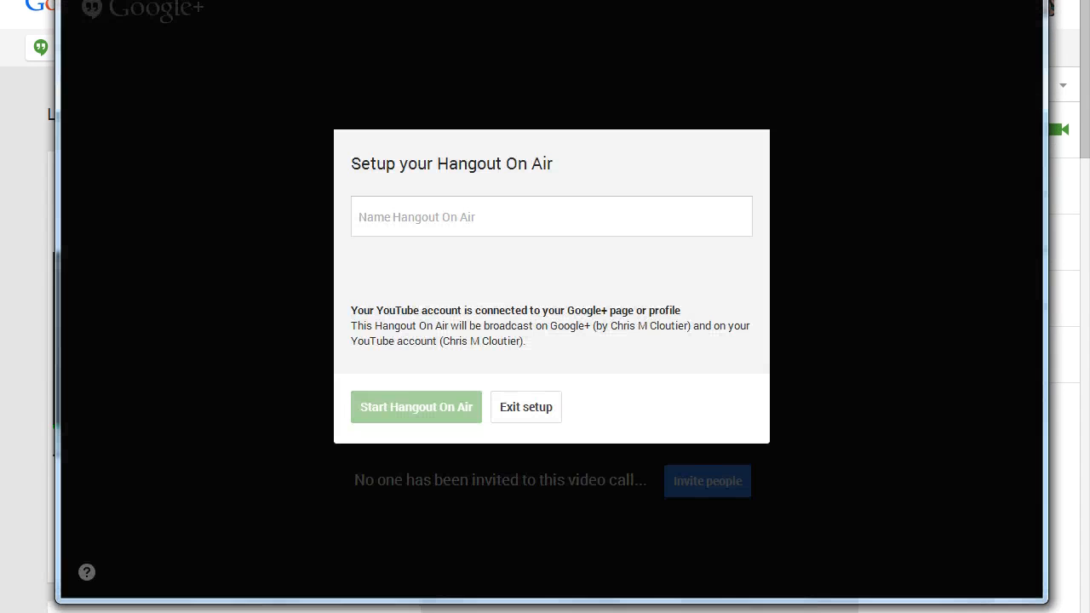
Name the Hangout On Air Test.
{"action": "left_click", "coordinate": [520, 214]}
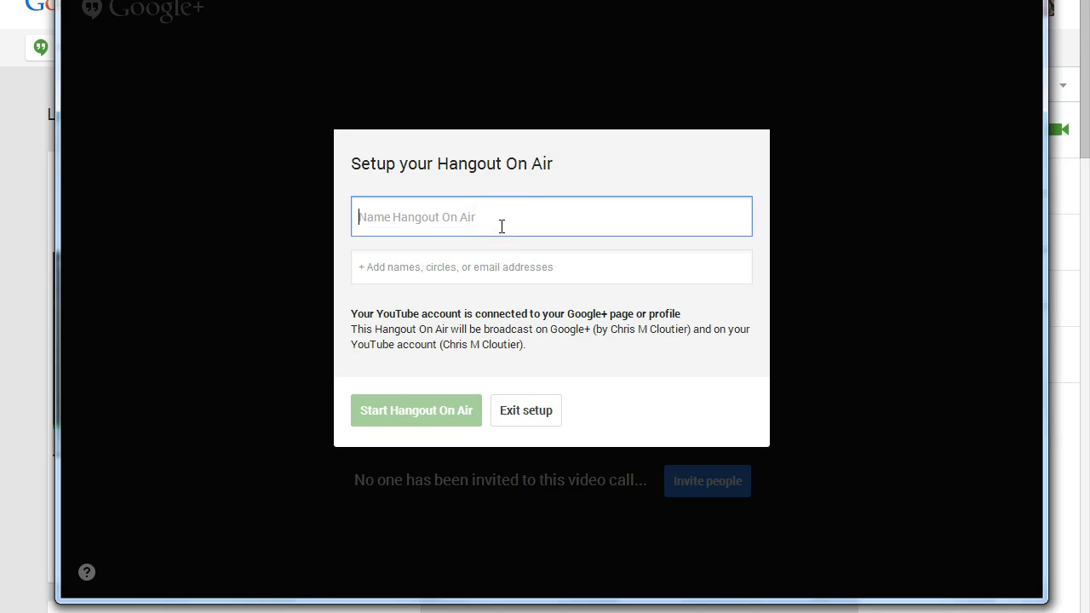
{"action": "type", "text": "Test"}
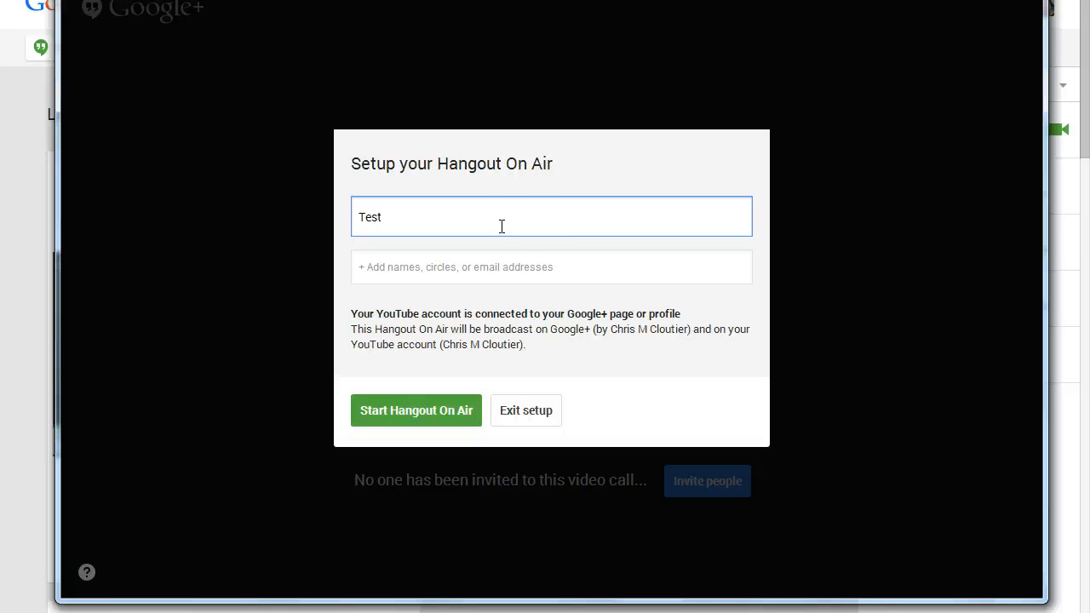
Try to invite Public to the Hangout On Air, then remove the Public invite.
{"action": "left_click", "coordinate": [397, 271]}
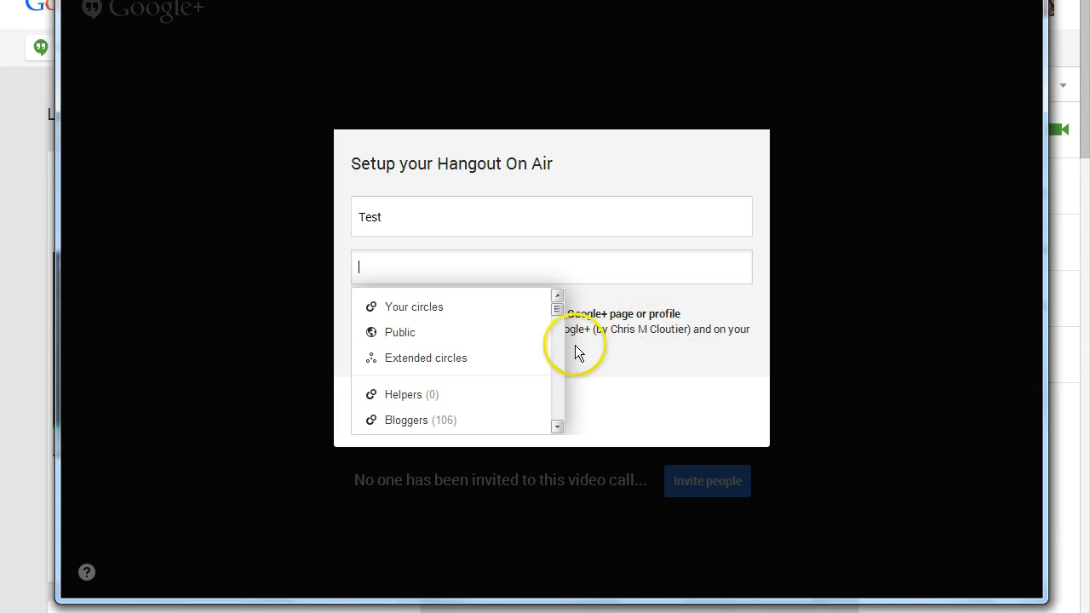
{"action": "left_click", "coordinate": [386, 341]}
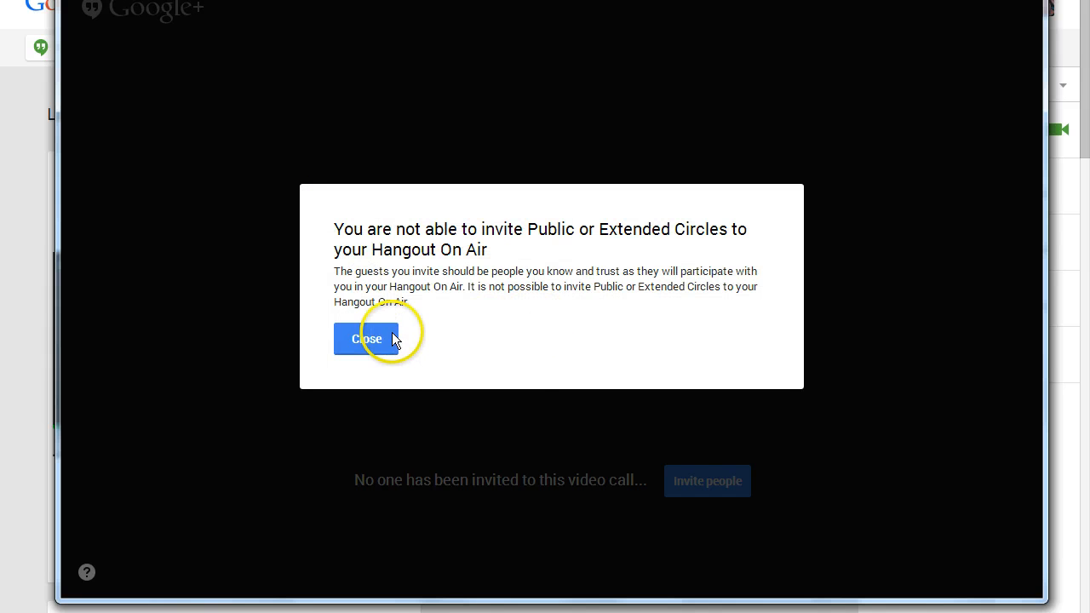
{"action": "left_click", "coordinate": [381, 341]}
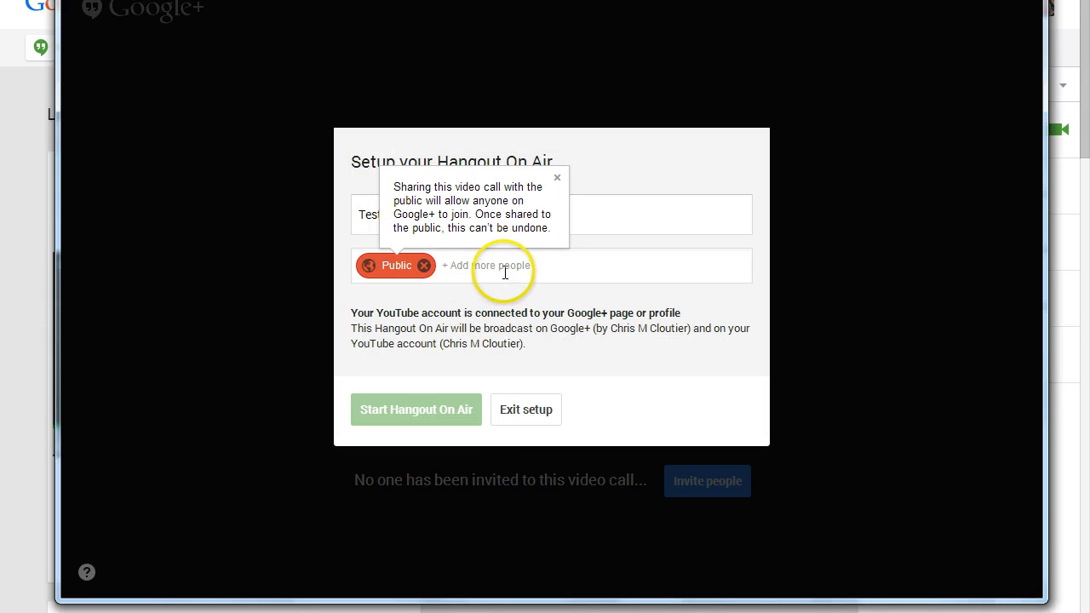
{"action": "left_click", "coordinate": [555, 178]}
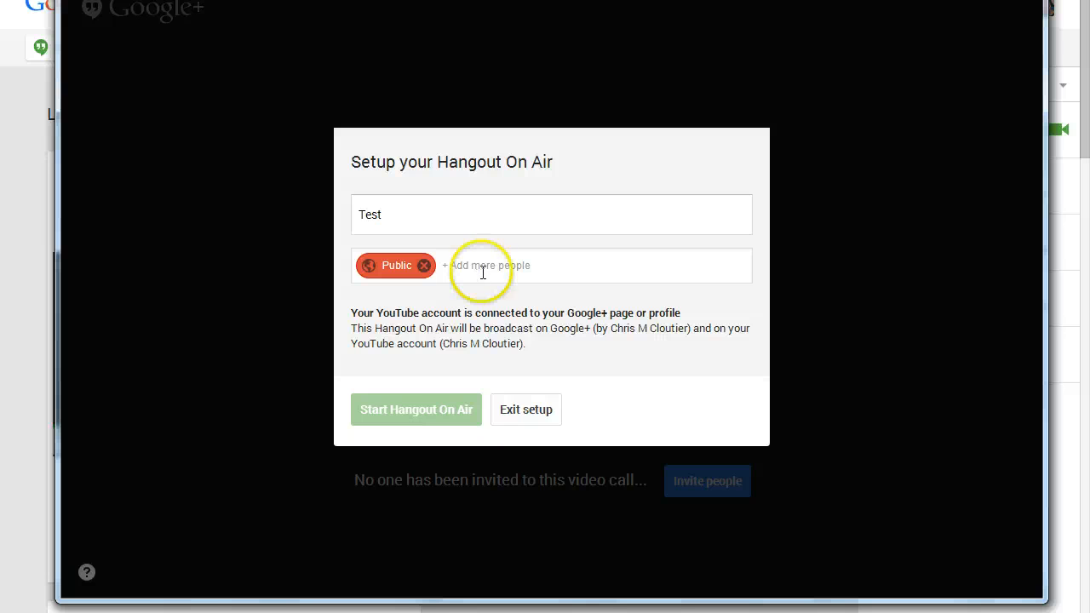
{"action": "left_click", "coordinate": [485, 266]}
{"action": "left_click", "coordinate": [487, 264]}
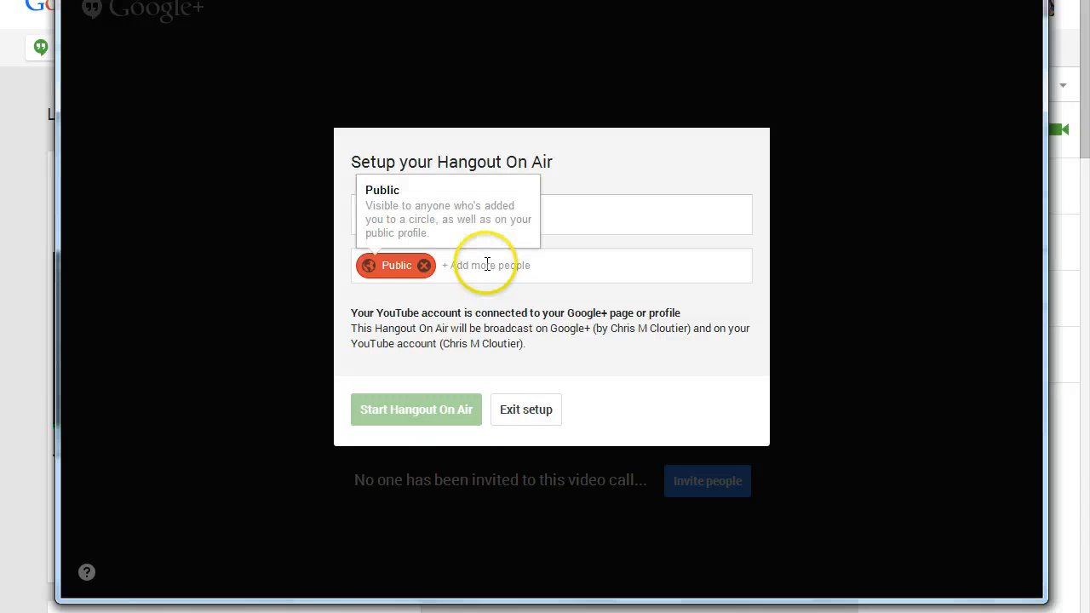
{"action": "key", "text": "BackSpace"}
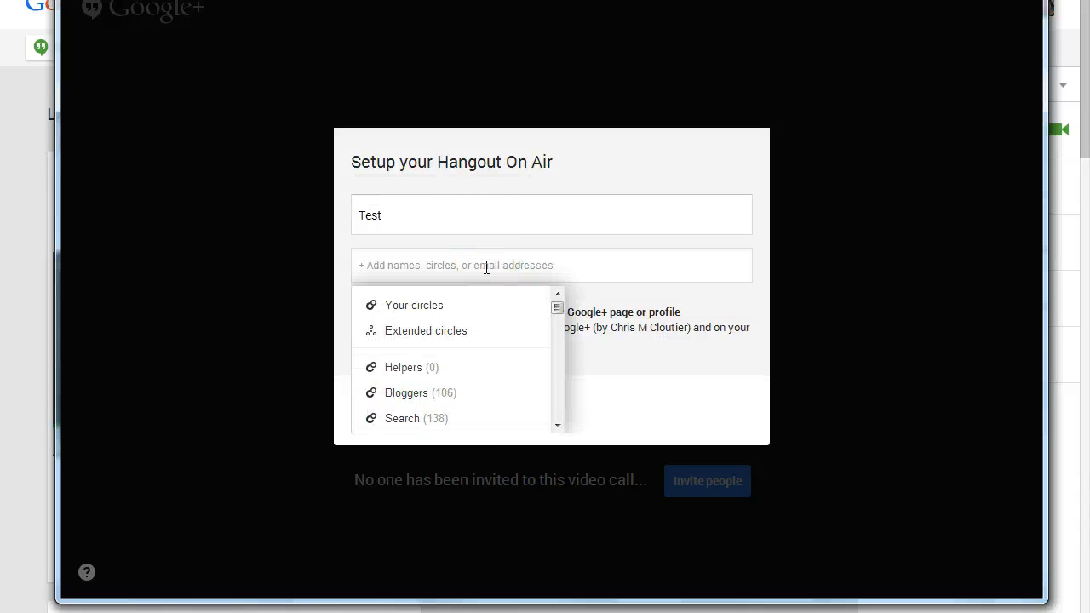
Add a contact as a guest by searching their name with a plus sign.
{"action": "type", "text": "+"}
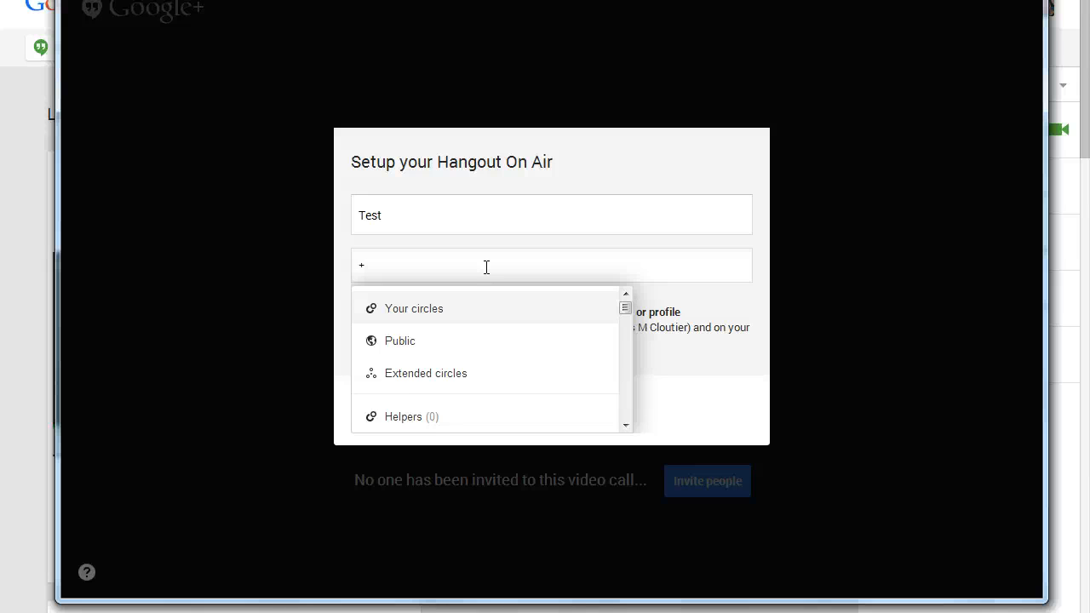
{"action": "type", "text": "nathan"}
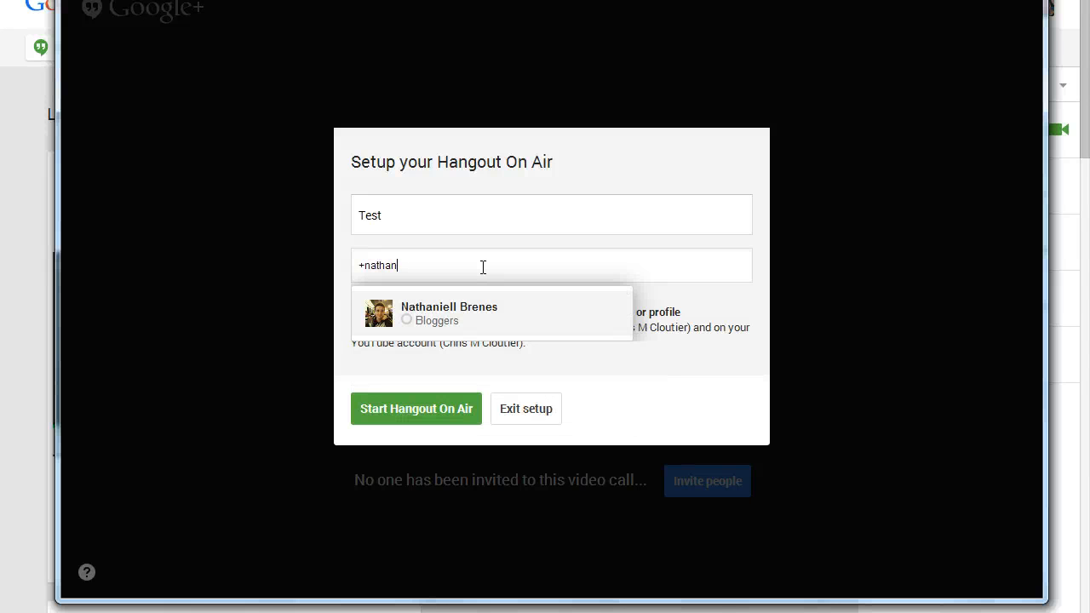
{"action": "left_click", "coordinate": [486, 311]}
{"action": "left_click", "coordinate": [644, 349]}
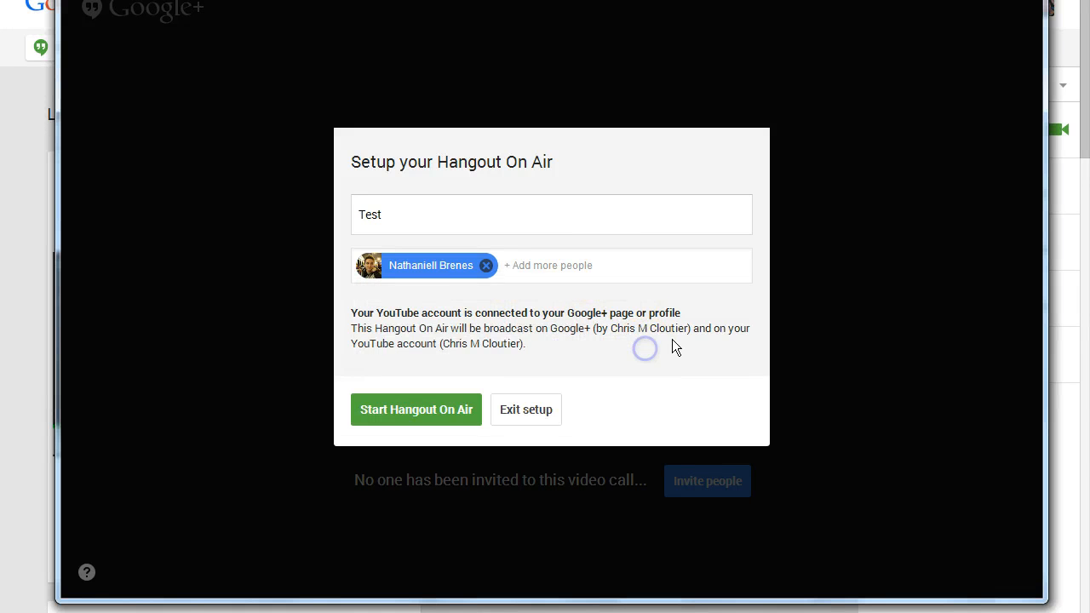
{"action": "left_click", "coordinate": [542, 272]}
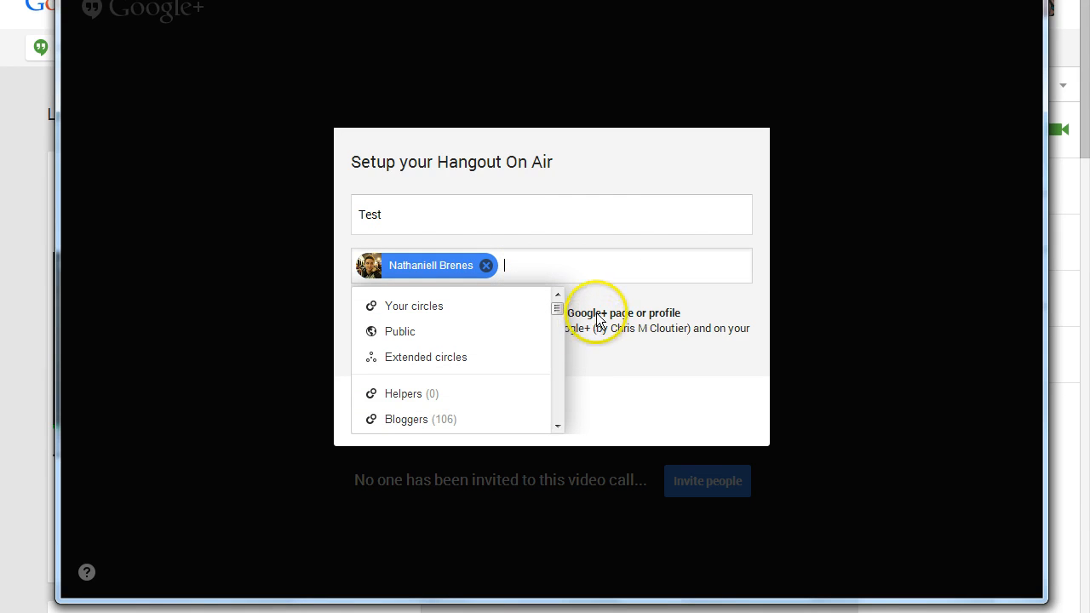
Remove the added contact from the guest list.
{"action": "left_click", "coordinate": [663, 320]}
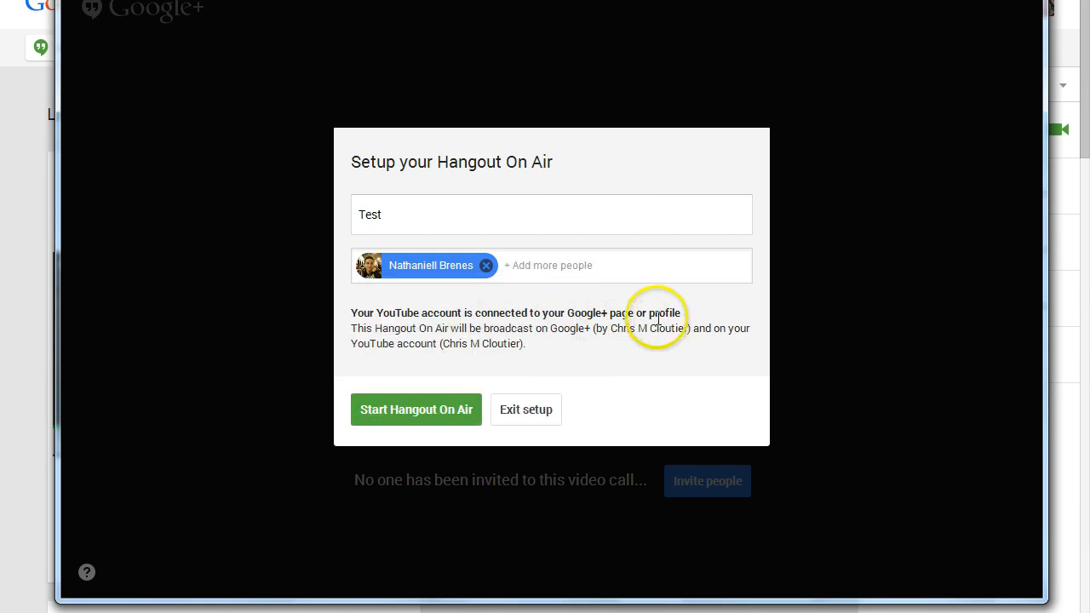
{"action": "left_click", "coordinate": [548, 268]}
{"action": "left_click", "coordinate": [547, 268]}
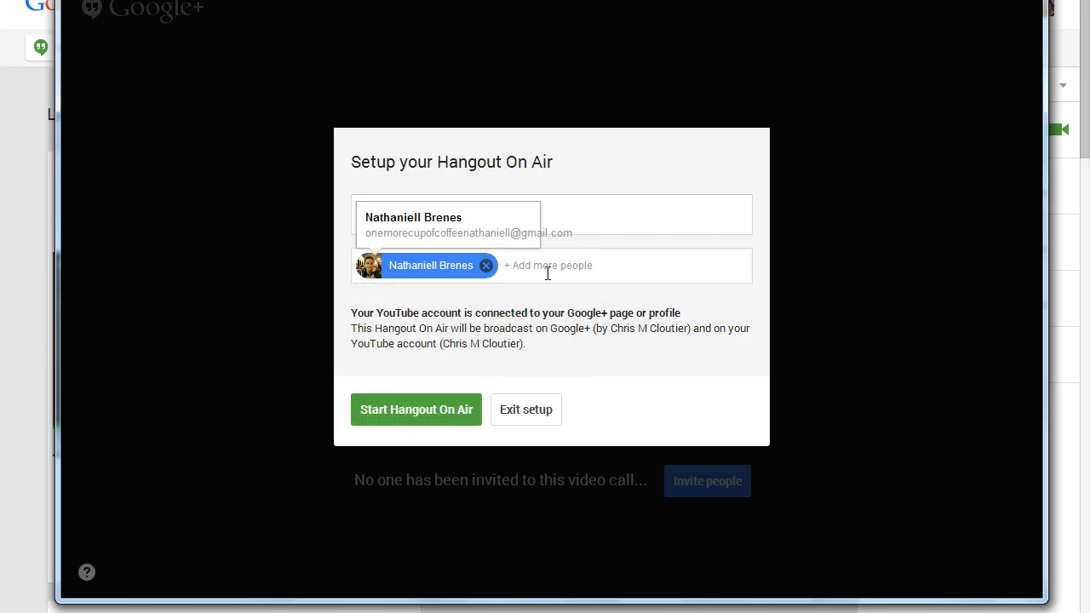
{"action": "key", "text": "BackSpace"}
{"action": "left_click", "coordinate": [628, 362]}
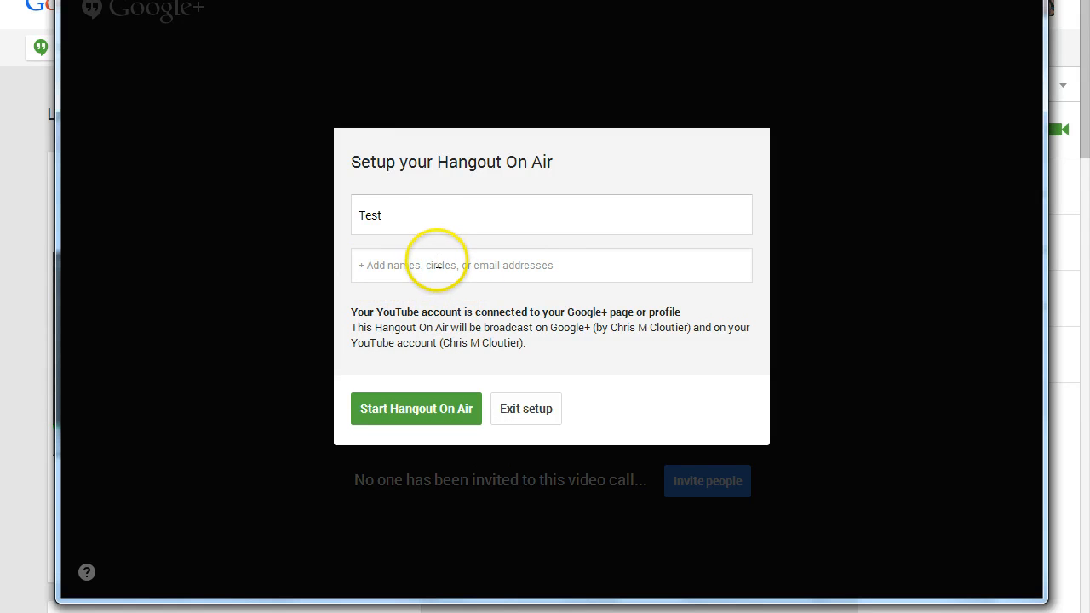
Start the Hangout On Air and open its event page and video embed links.
{"action": "left_click", "coordinate": [443, 410]}
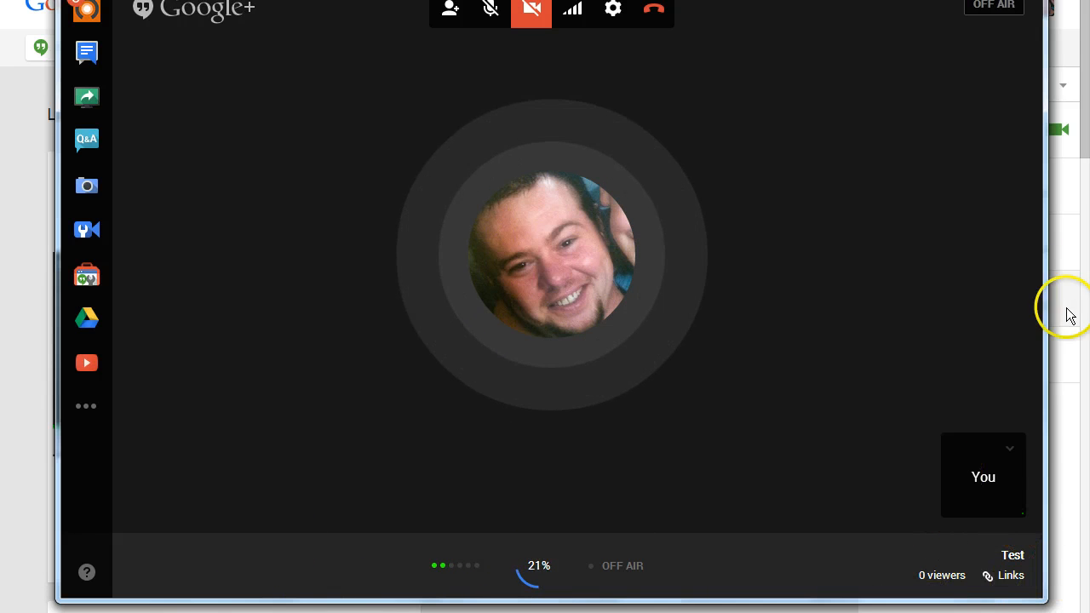
{"action": "left_click", "coordinate": [1009, 579]}
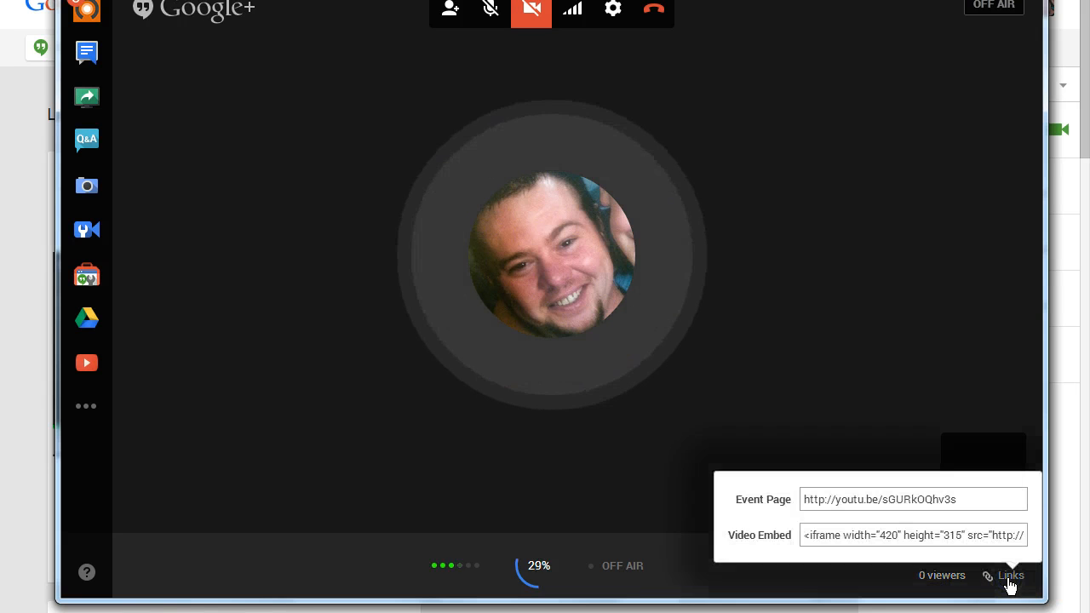
Copy the Hangout's event page link, then open the Test event from Google+ Events.
{"action": "left_click", "coordinate": [971, 499]}
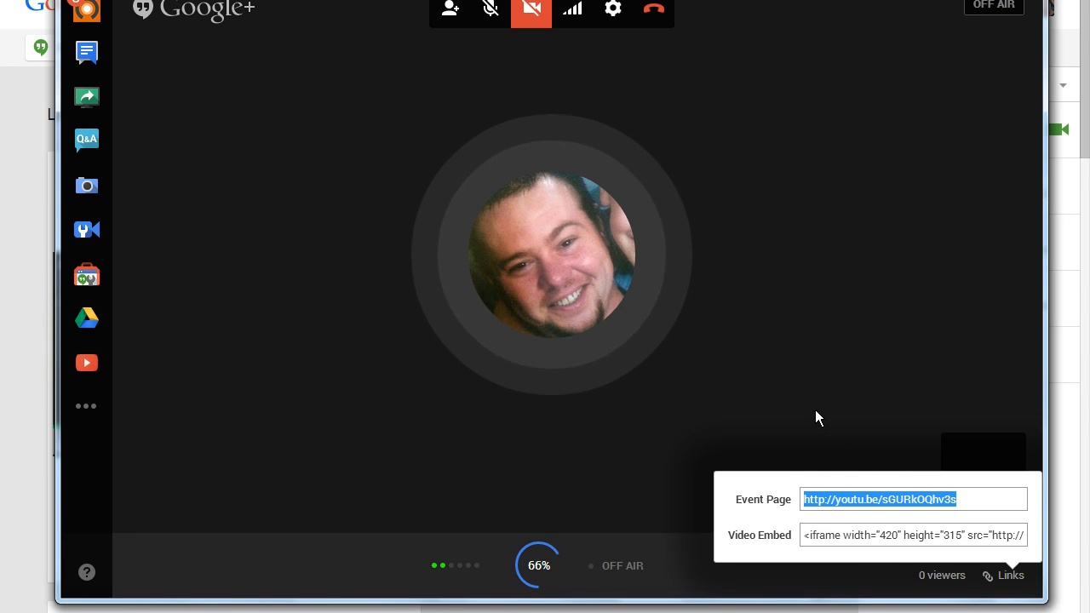
{"action": "left_click", "coordinate": [882, 498]}
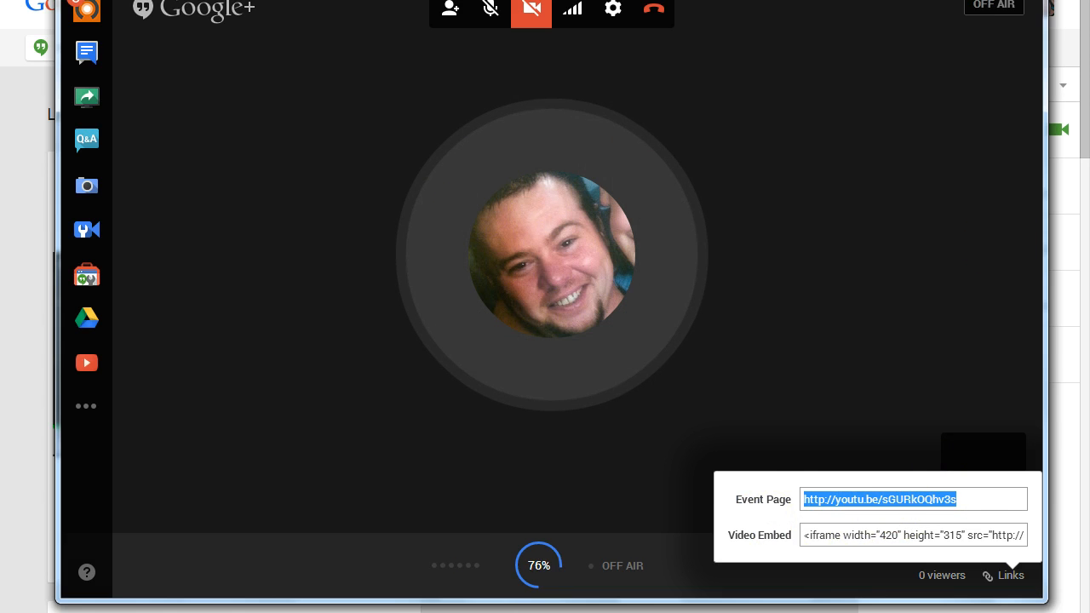
{"action": "left_click", "coordinate": [969, 0]}
{"action": "mouse_move", "coordinate": [109, 51]}
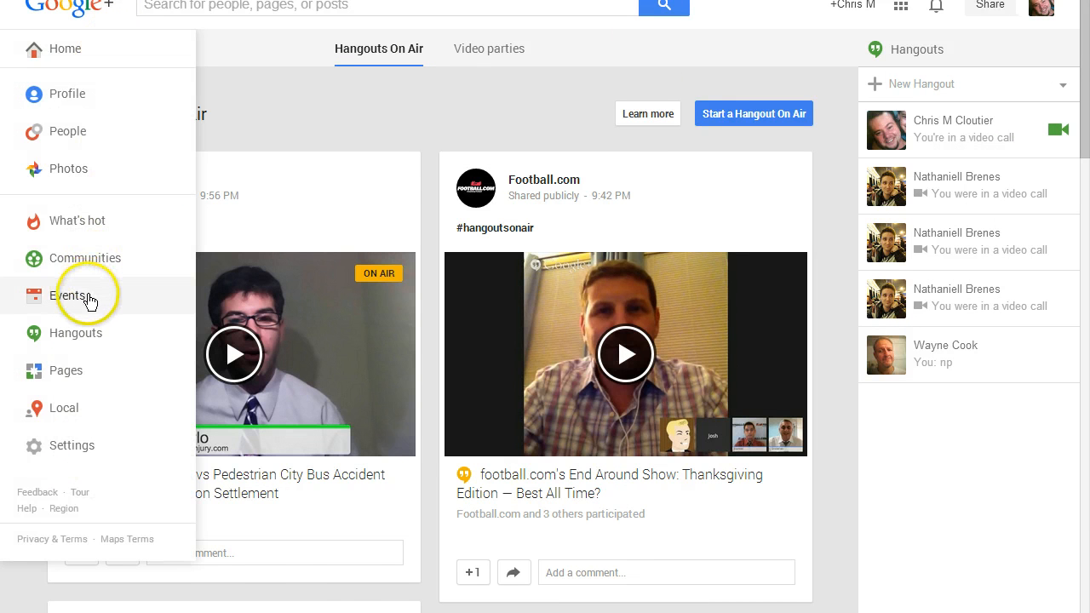
{"action": "left_click", "coordinate": [90, 301]}
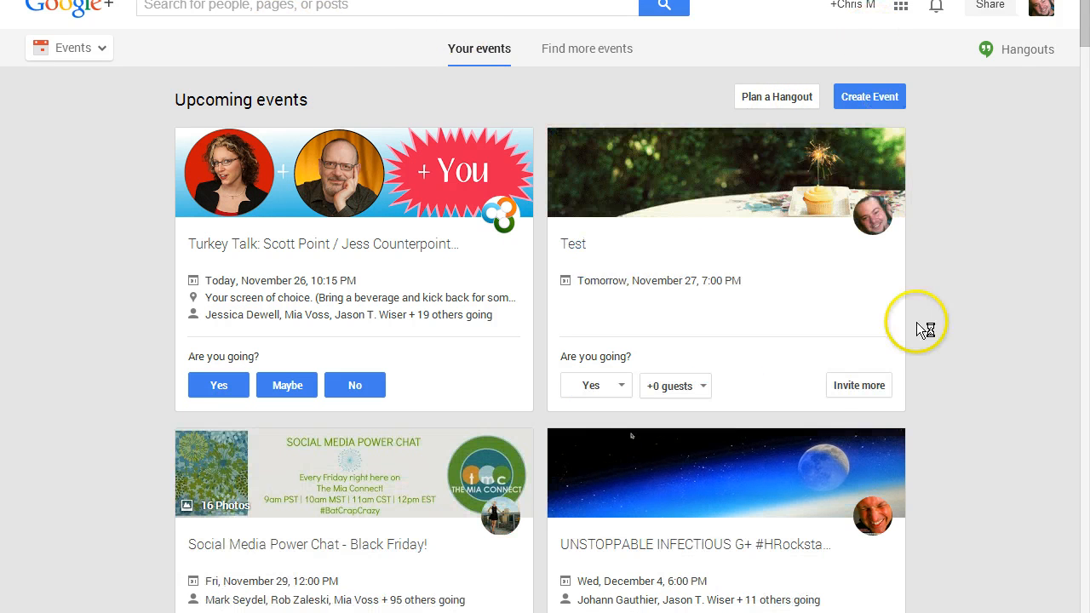
{"action": "left_click", "coordinate": [762, 213]}
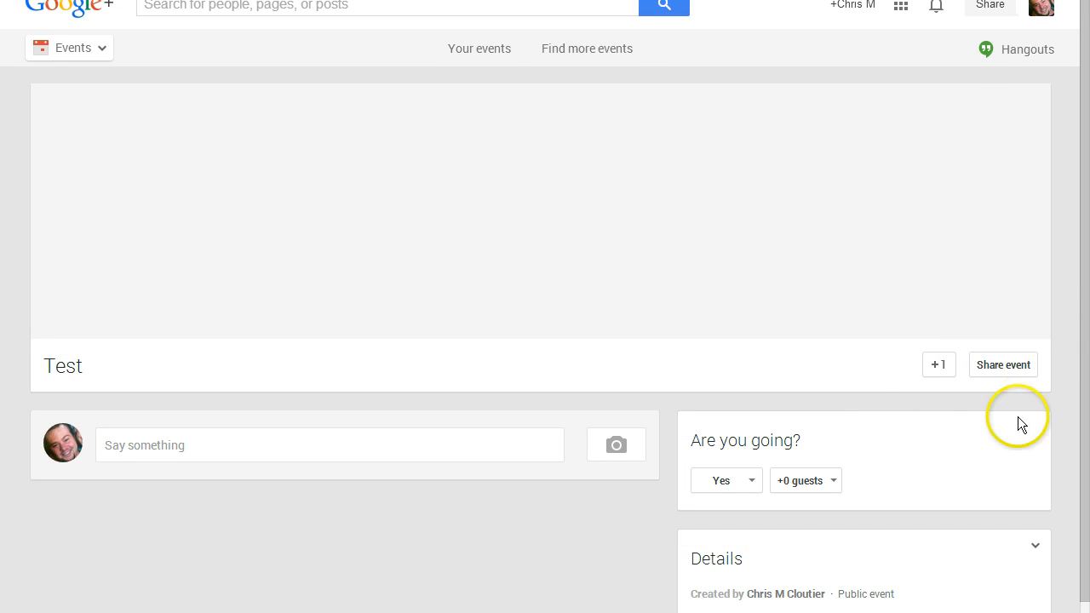
Open the Test event for editing and show more options under the advanced event options.
{"action": "scroll", "coordinate": [1032, 422], "scroll_direction": "down", "scroll_amount": 2}
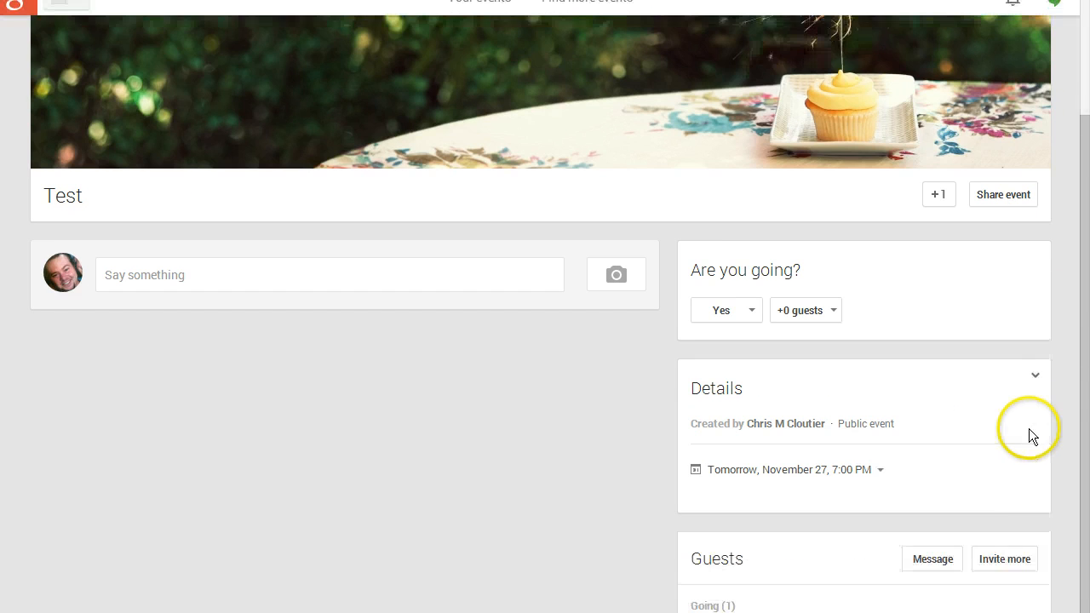
{"action": "left_click", "coordinate": [1036, 378]}
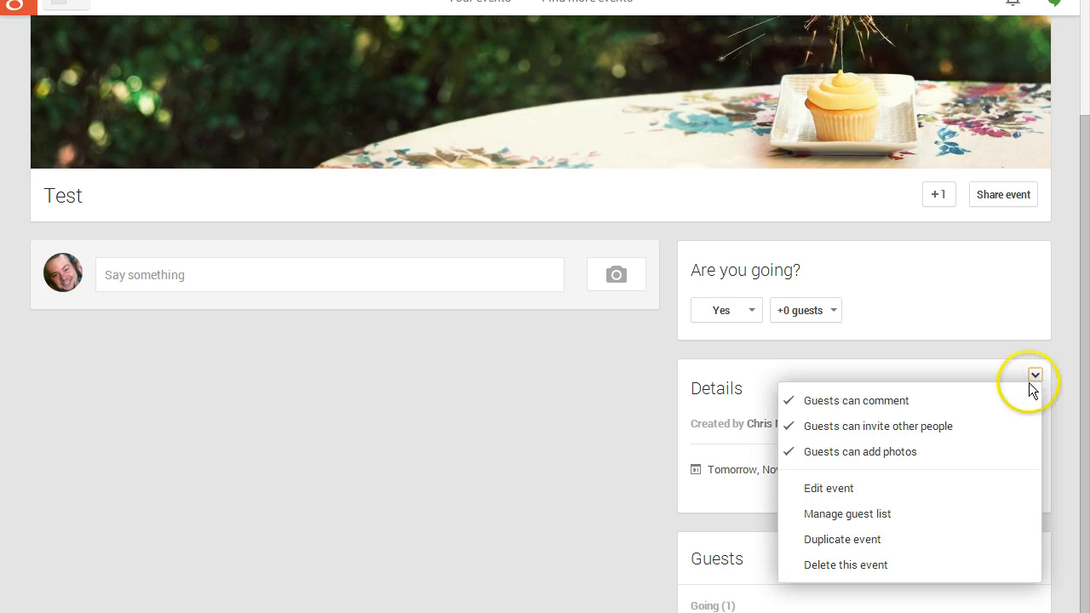
{"action": "left_click", "coordinate": [857, 490]}
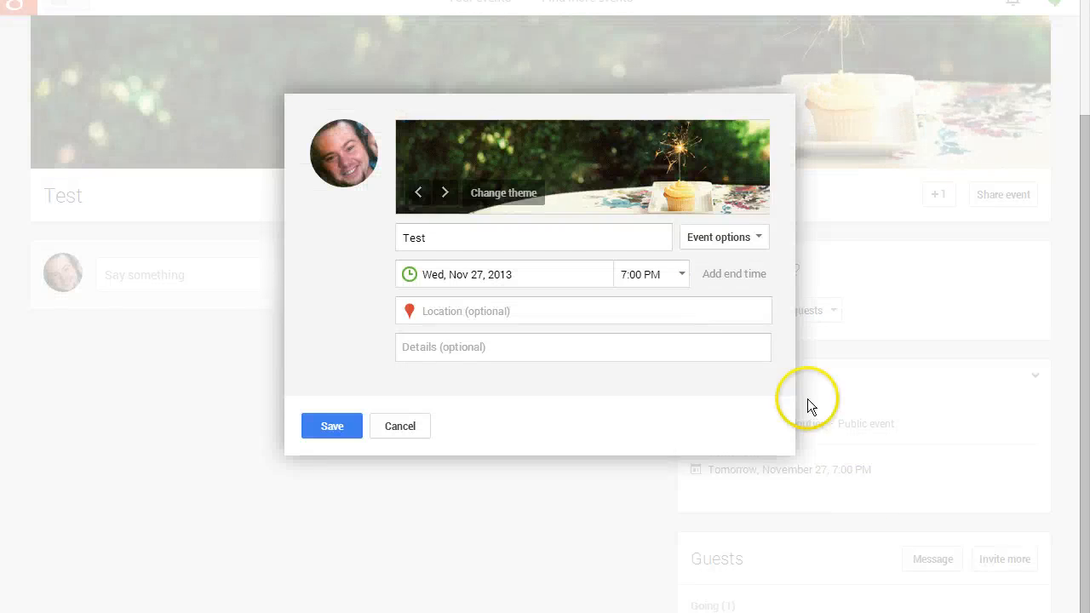
{"action": "left_click", "coordinate": [756, 239]}
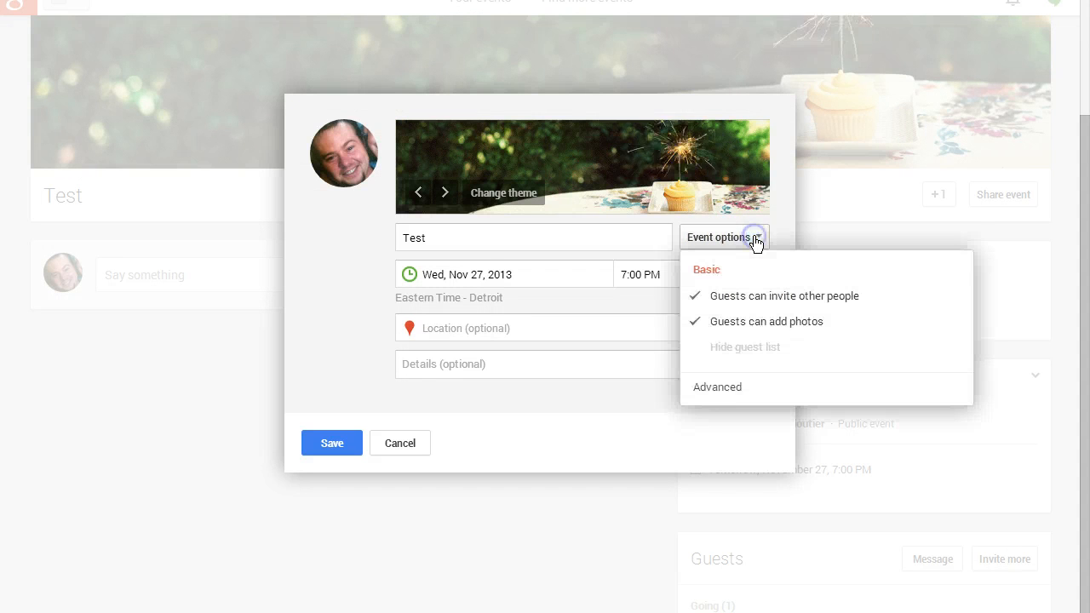
{"action": "left_click", "coordinate": [722, 387]}
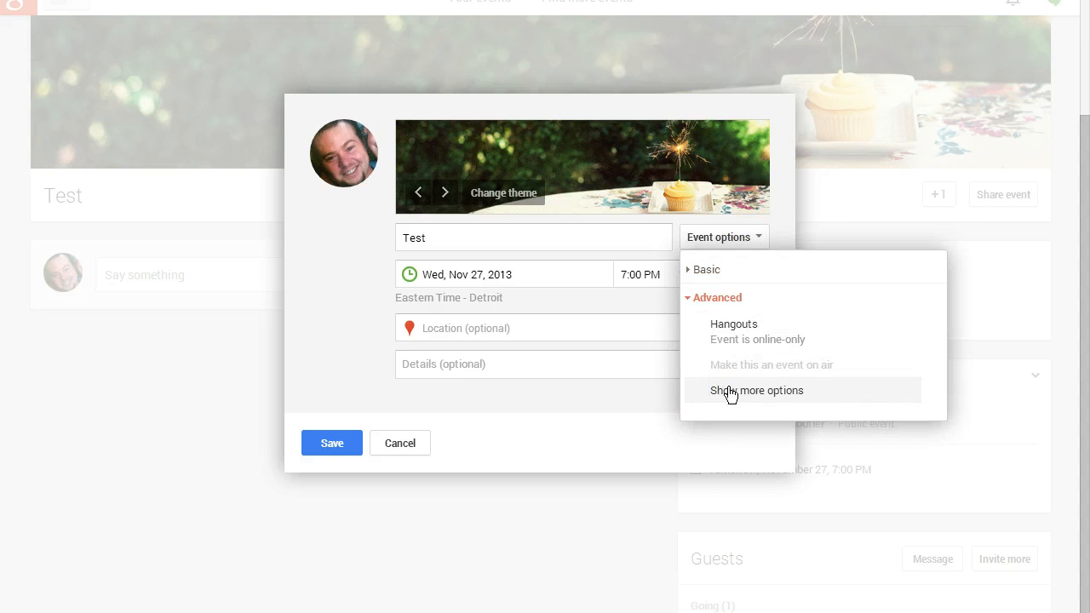
{"action": "left_click", "coordinate": [790, 393]}
{"action": "left_click", "coordinate": [538, 491]}
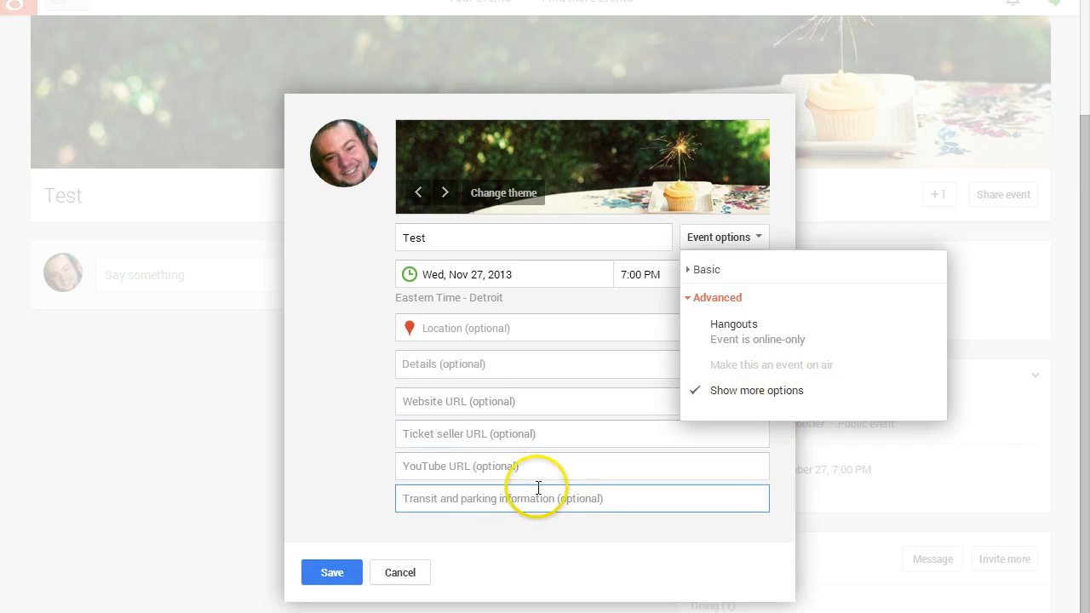
{"action": "left_click", "coordinate": [450, 364]}
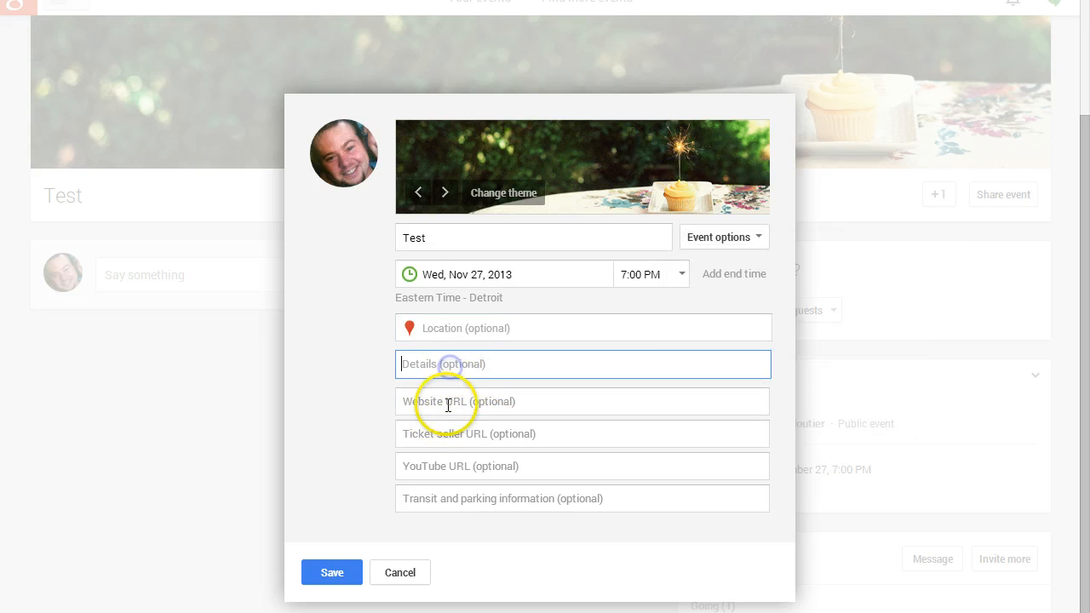
{"action": "left_click", "coordinate": [446, 403]}
{"action": "left_click", "coordinate": [443, 437]}
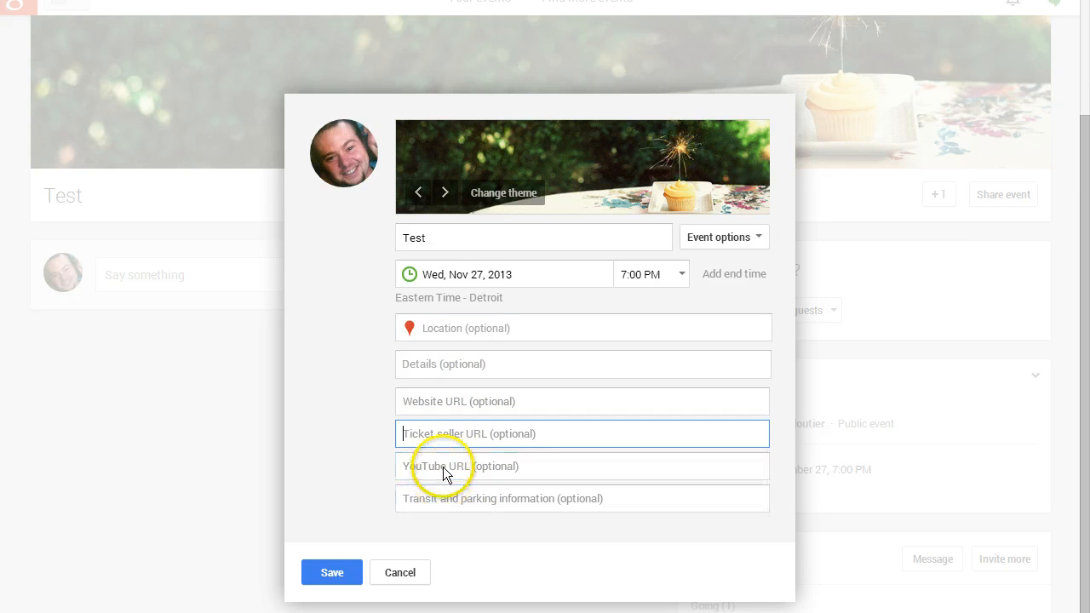
{"action": "left_click", "coordinate": [446, 464]}
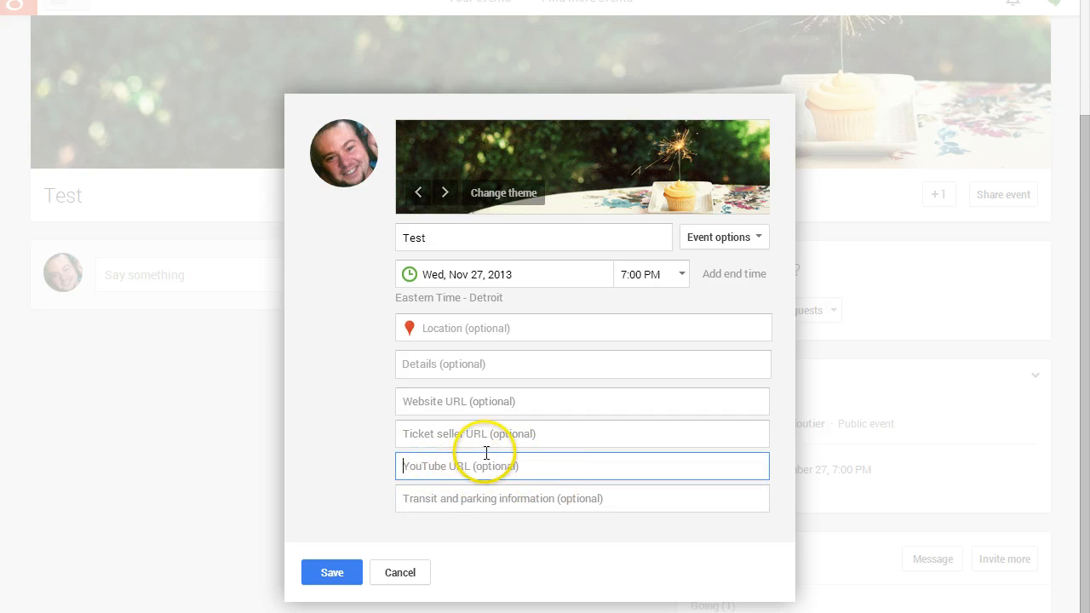
{"action": "type", "text": "http://youtu.be/sGURkOOnv3s"}
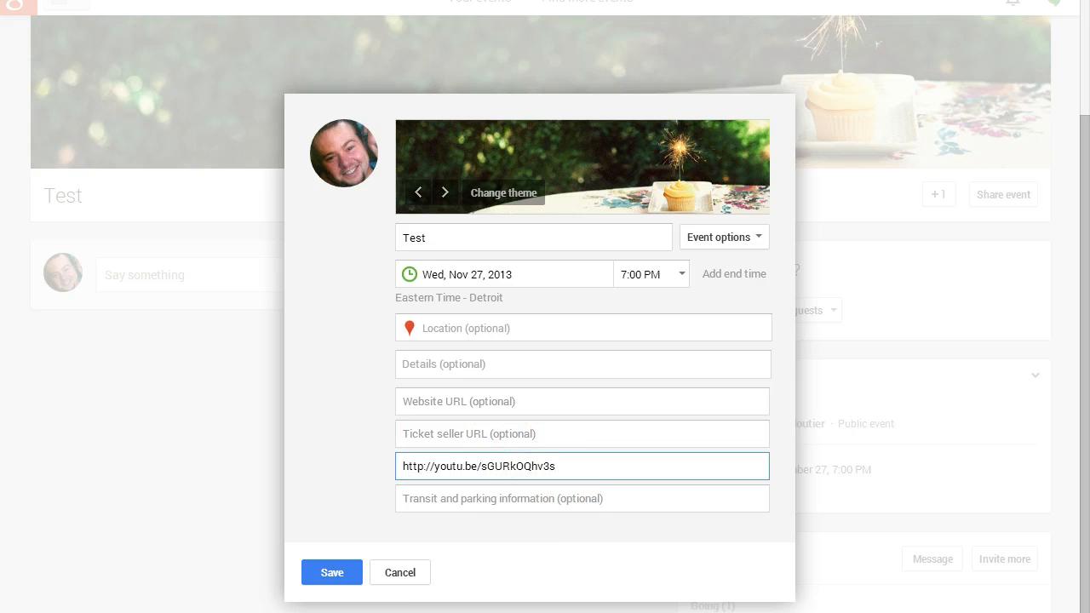
{"action": "left_click", "coordinate": [294, 591]}
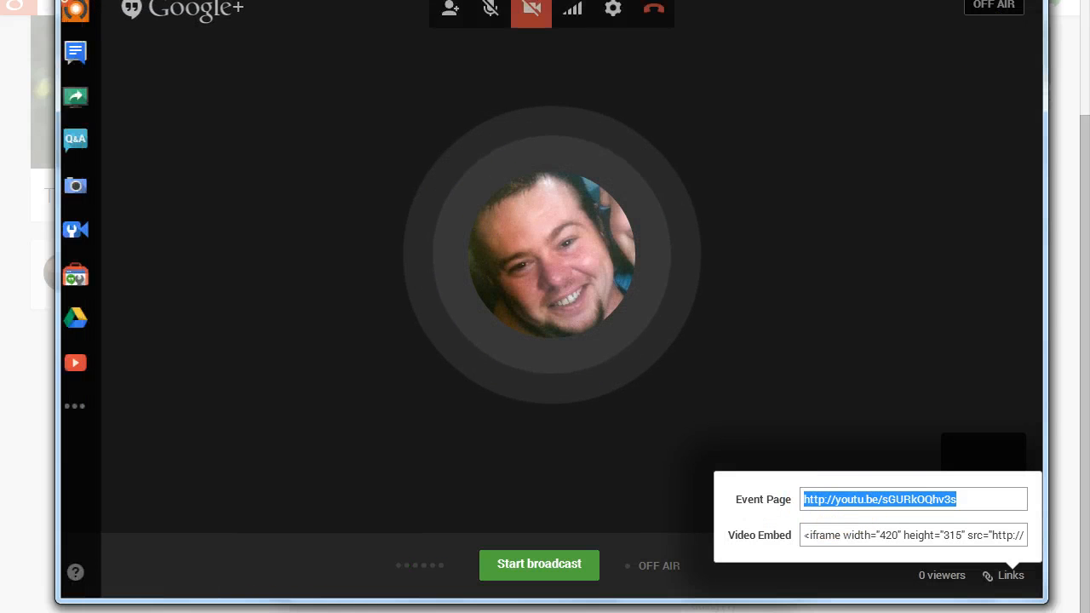
{"action": "key", "text": "alt+Tab"}
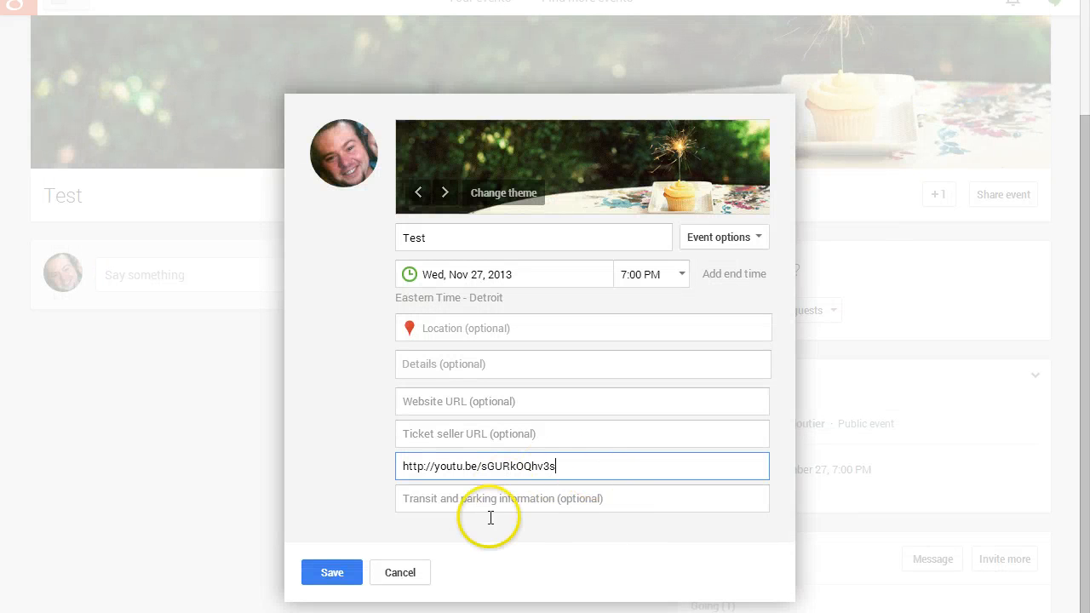
{"action": "left_click", "coordinate": [327, 574]}
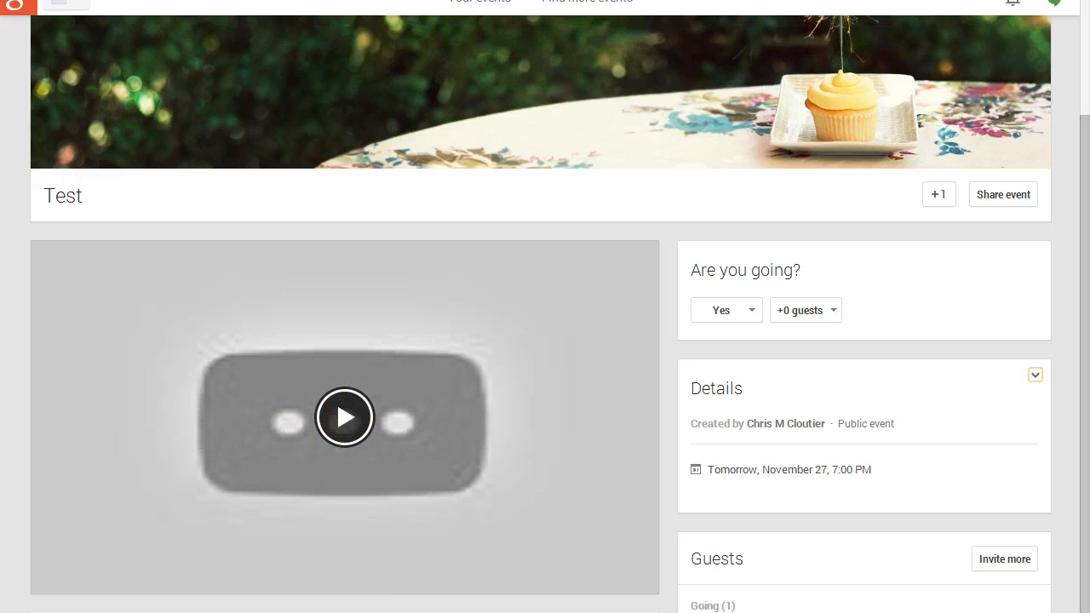
Check the Test event page with its embedded Hangout video.
{"action": "left_click", "coordinate": [203, 612]}
{"action": "left_click", "coordinate": [296, 596]}
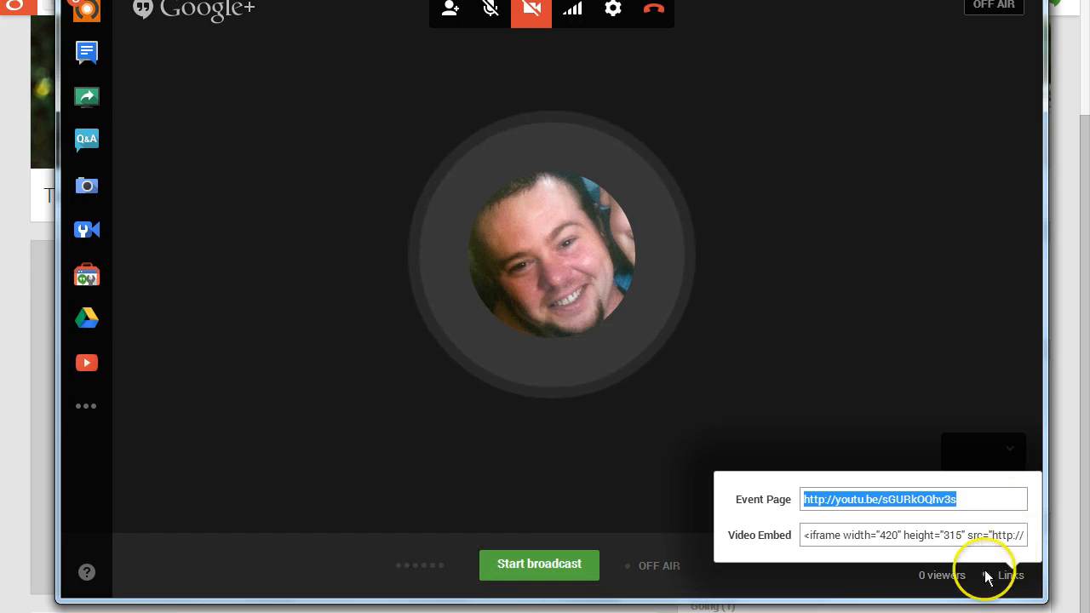
{"action": "left_click", "coordinate": [1011, 577]}
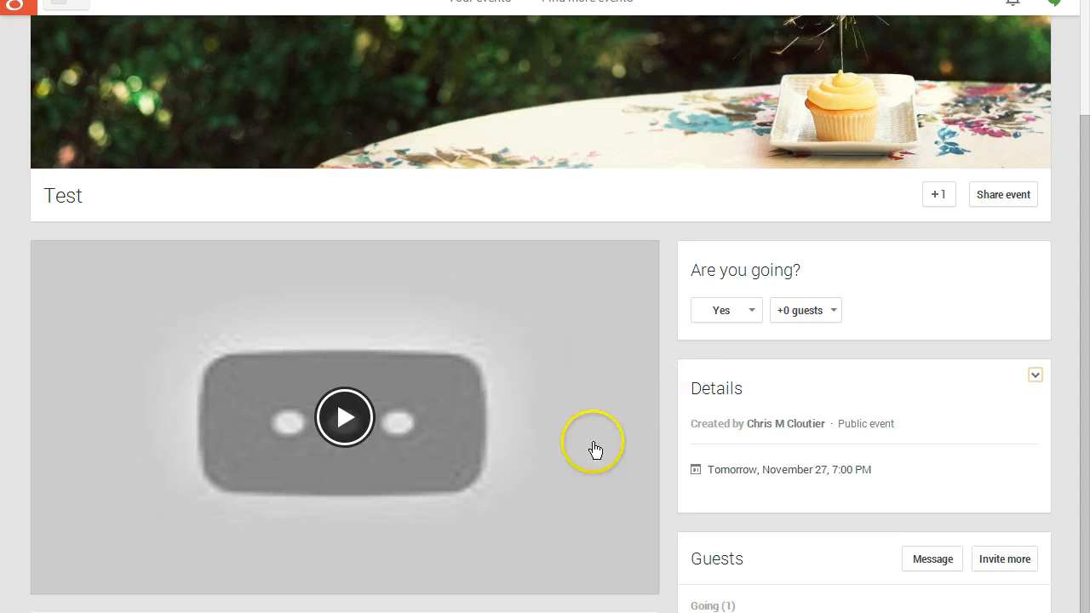
{"action": "scroll", "coordinate": [596, 273], "scroll_direction": "down", "scroll_amount": 1}
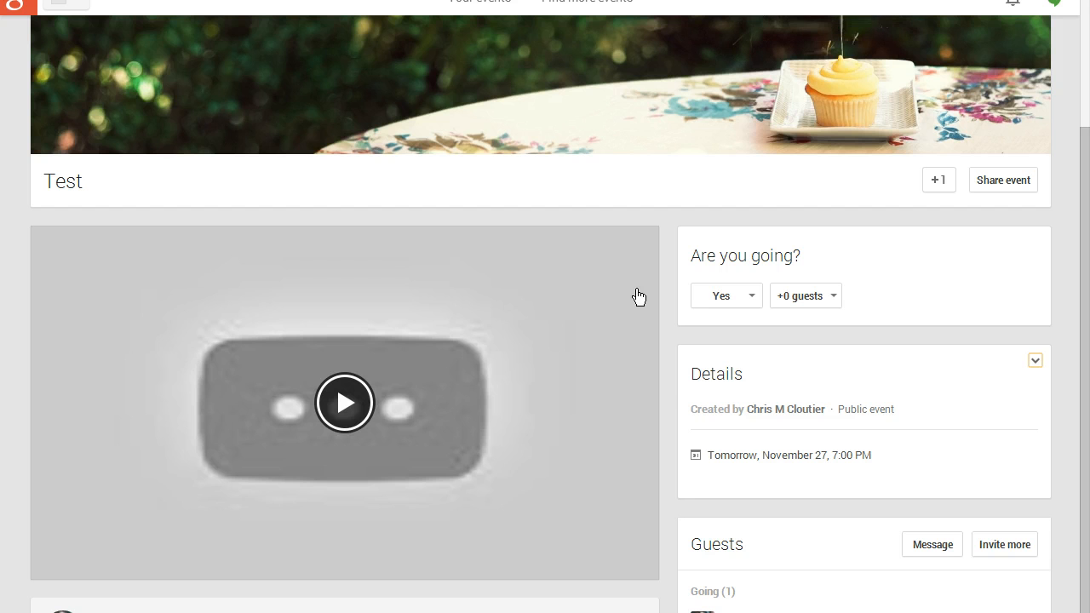
{"action": "scroll", "coordinate": [641, 295], "scroll_direction": "up", "scroll_amount": 2}
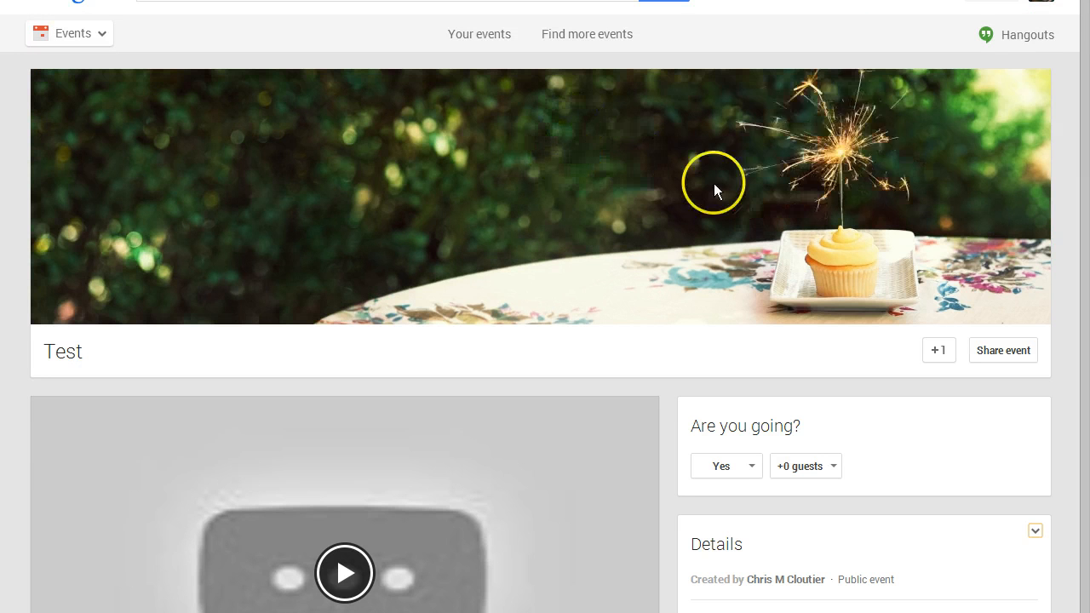
{"action": "scroll", "coordinate": [839, 194], "scroll_direction": "down", "scroll_amount": 2}
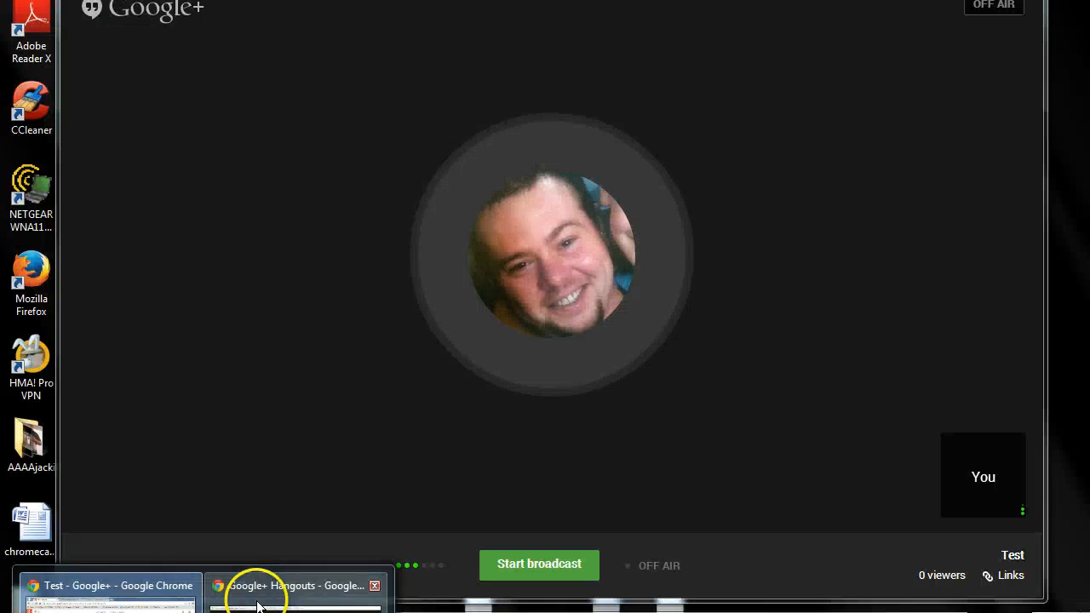
Switch to the Hangout window and open the Q&A app.
{"action": "left_click", "coordinate": [258, 606]}
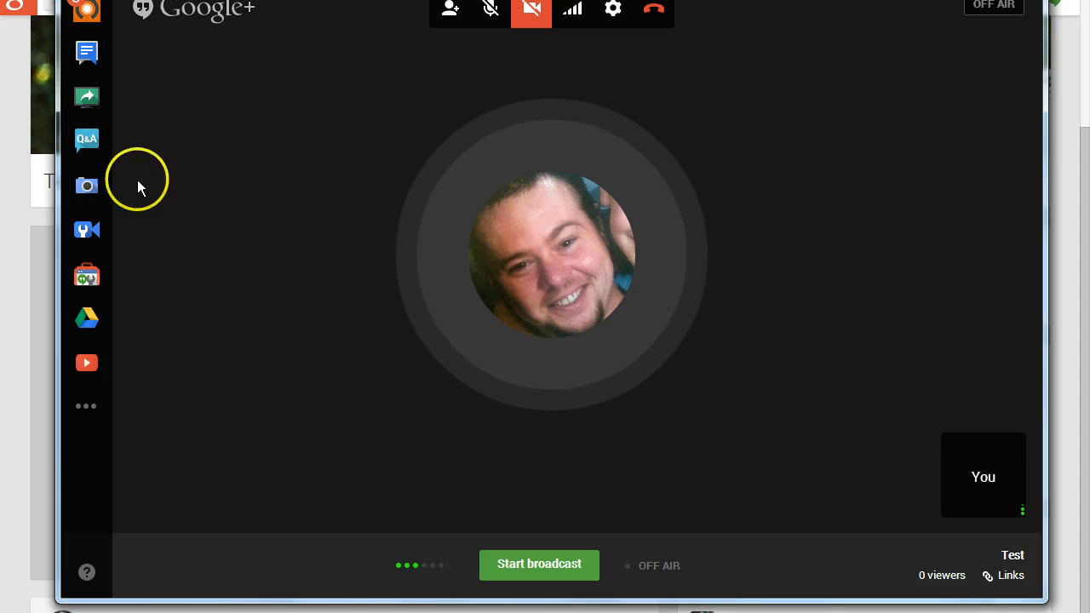
{"action": "left_click", "coordinate": [88, 140]}
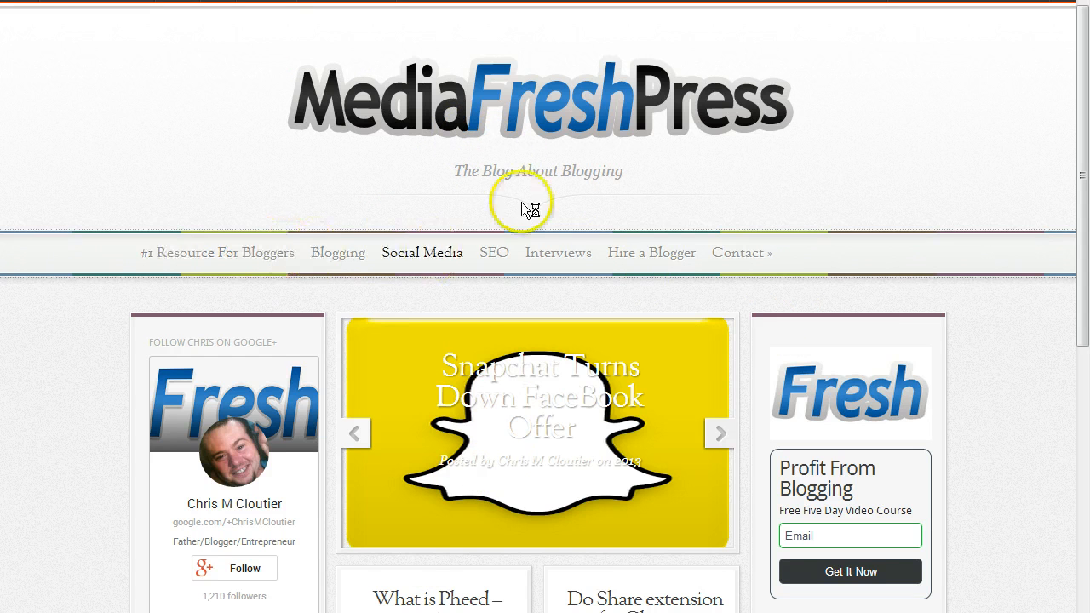
{"action": "left_click", "coordinate": [547, 419]}
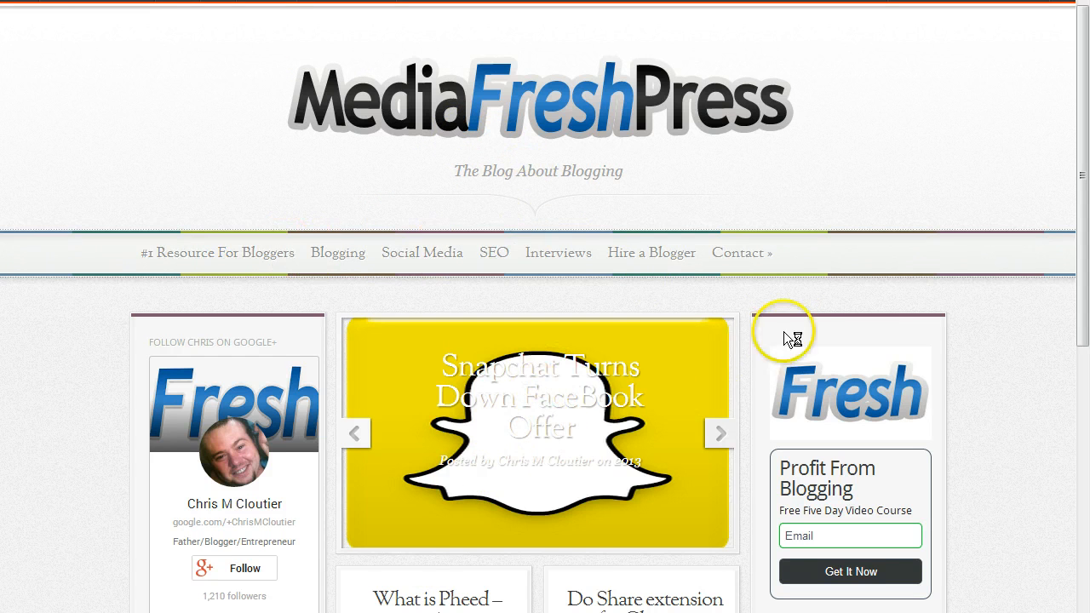